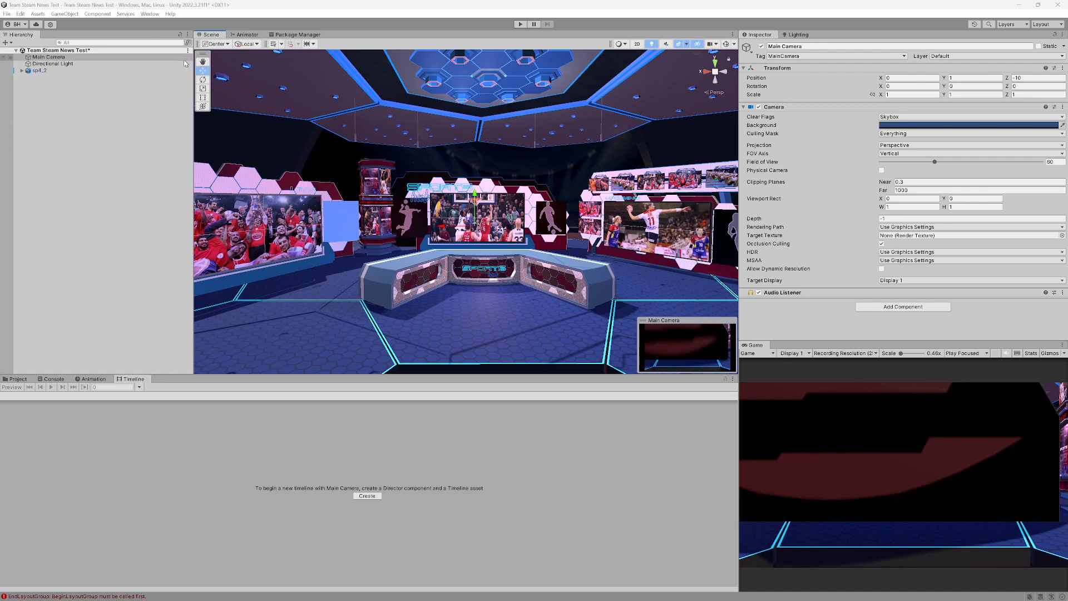
# Align the Main Camera with the current scene view of the sports news desk
pyautogui.click(139, 57)
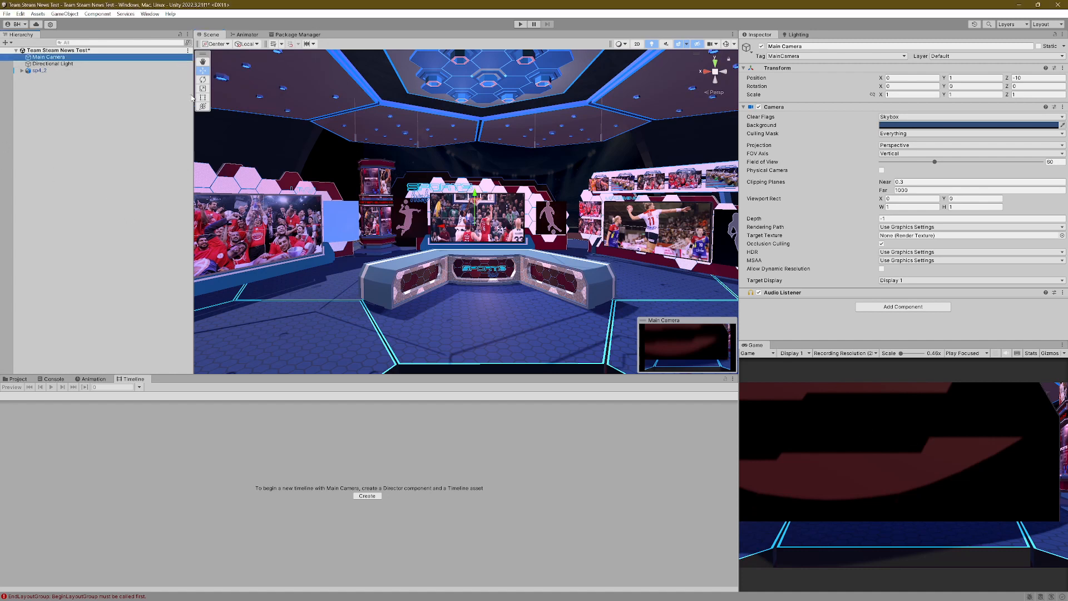
pyautogui.click(74, 14)
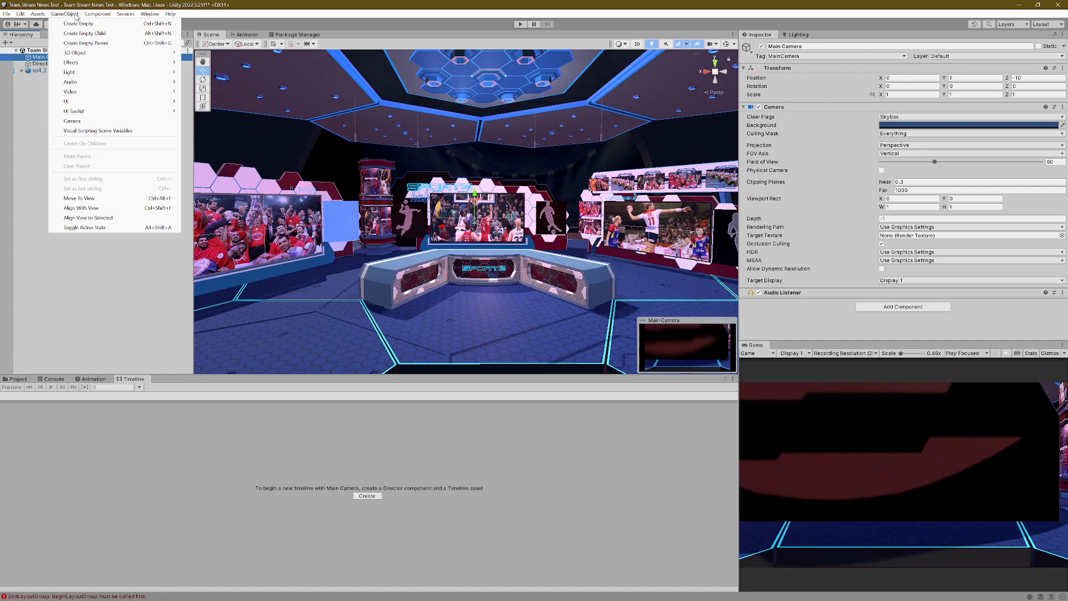
pyautogui.click(81, 208)
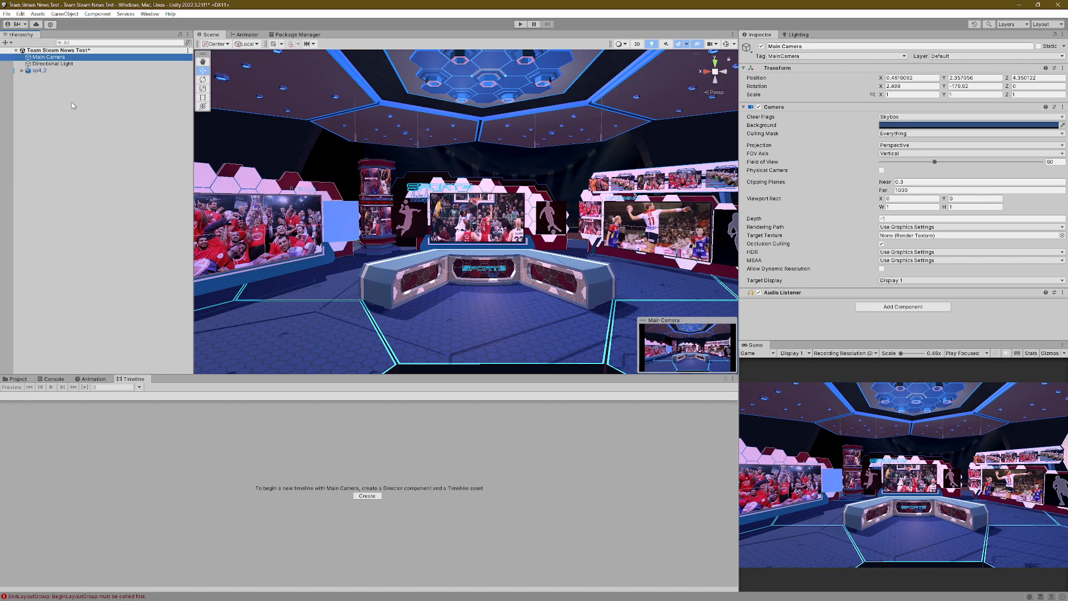
# Add a second camera to the scene and align the scene view to it
pyautogui.rightClick(59, 116)
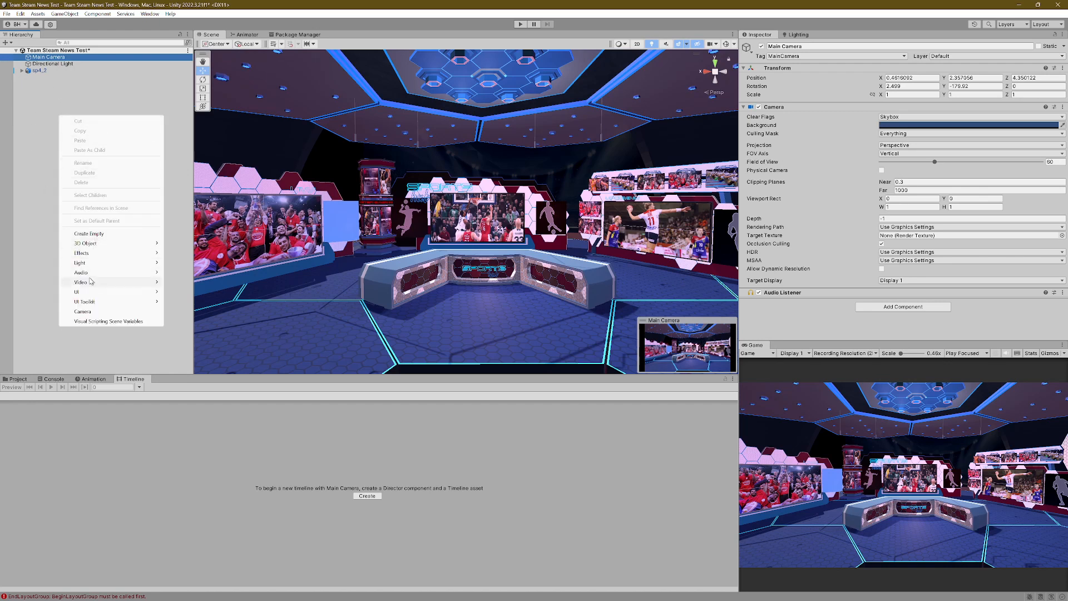
pyautogui.click(89, 311)
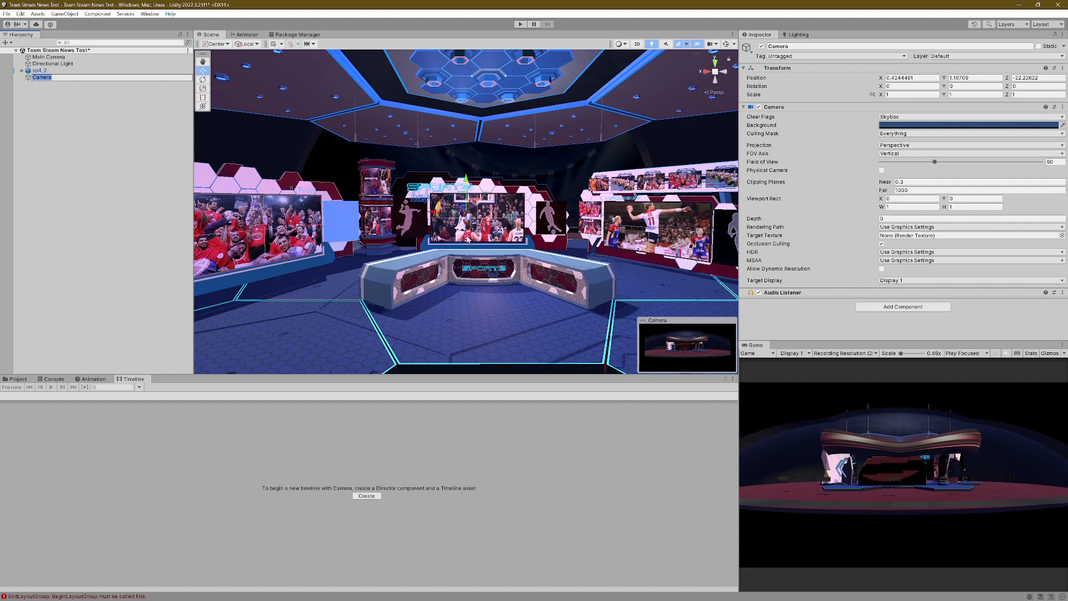
pyautogui.click(78, 142)
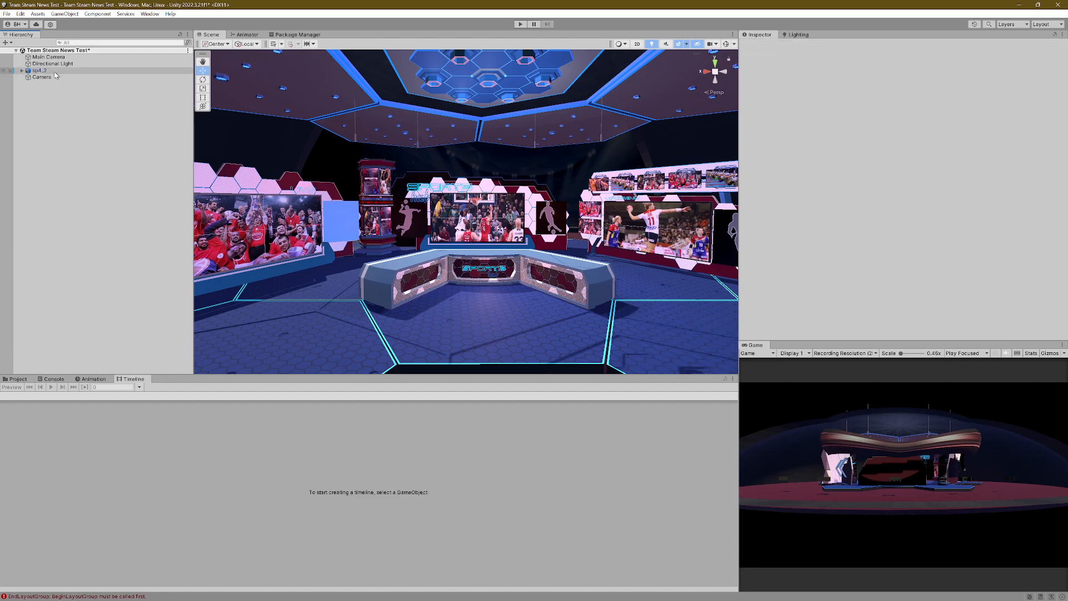
pyautogui.click(52, 78)
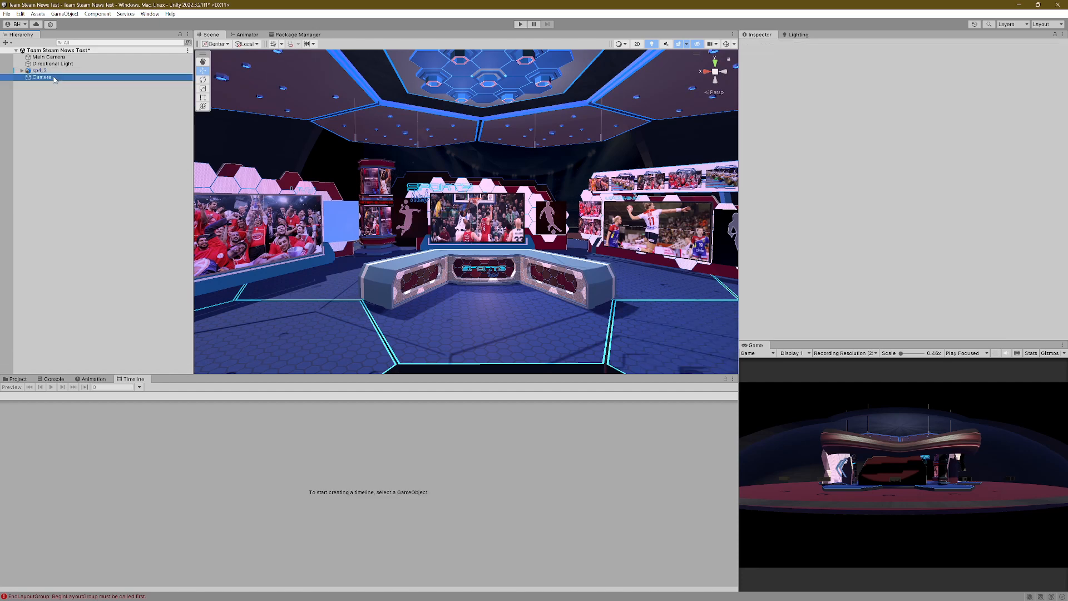
pyautogui.click(66, 14)
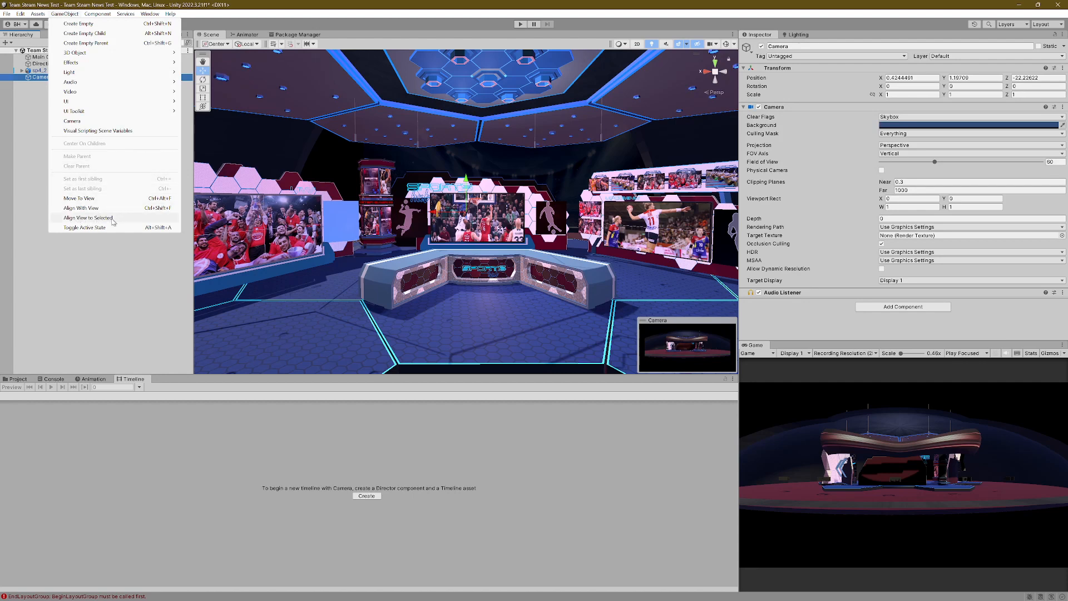
pyautogui.click(89, 218)
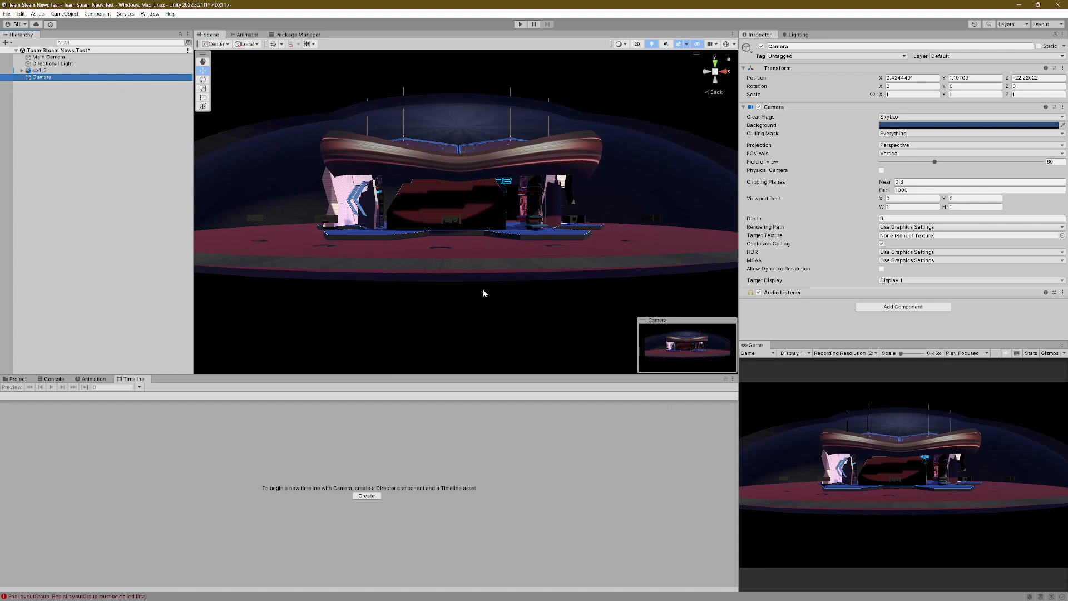
# Raise the new camera to about Y 1.378 and reduce its field of view to 56
pyautogui.scroll(-4, 486, 286)
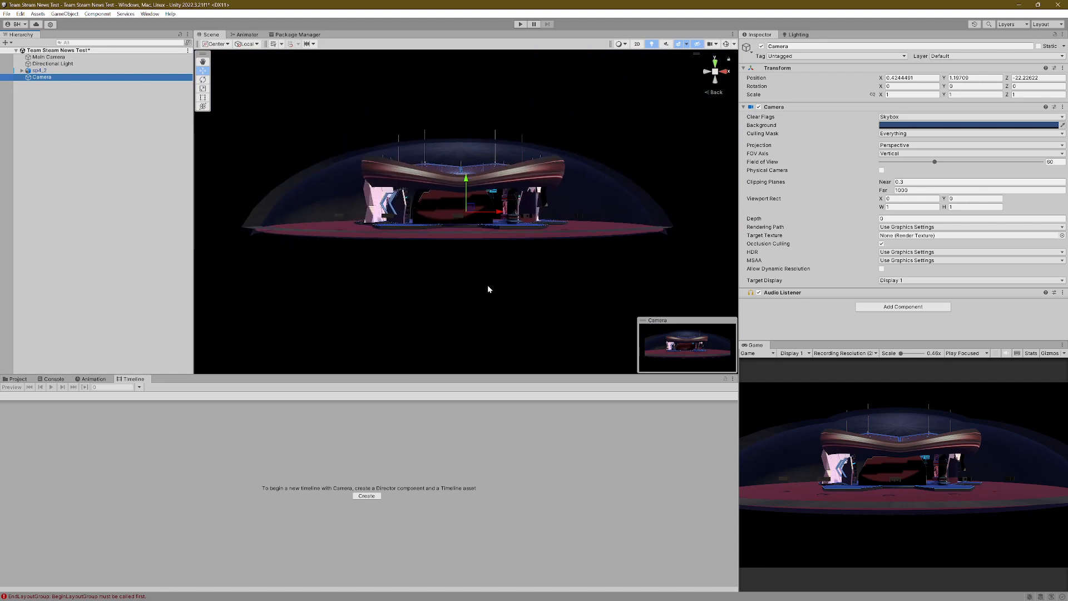
pyautogui.scroll(3, 489, 288)
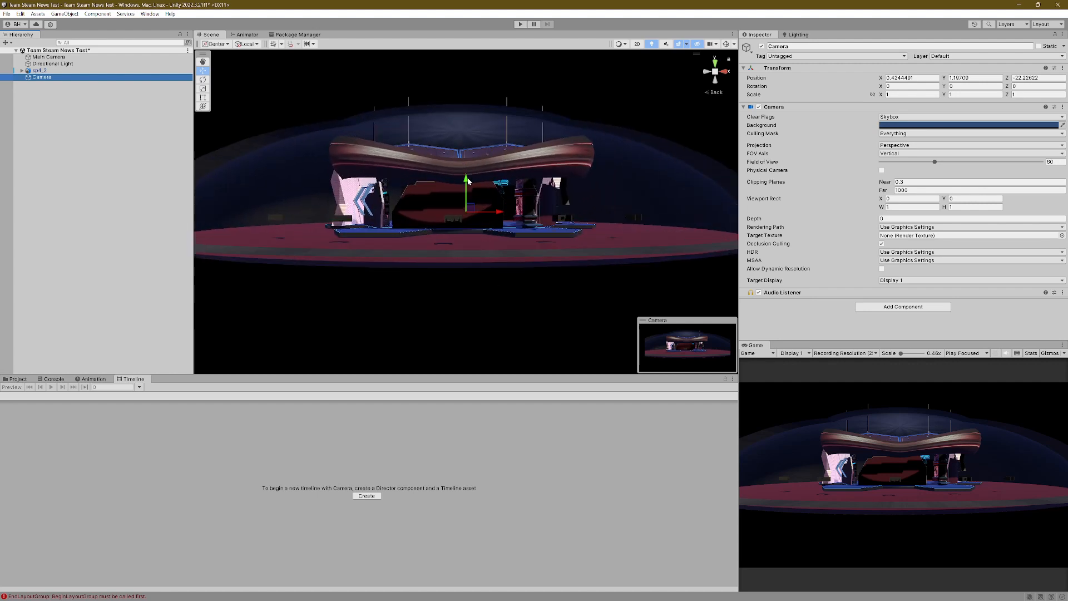
pyautogui.moveTo(471, 177); pyautogui.dragTo(493, 134)
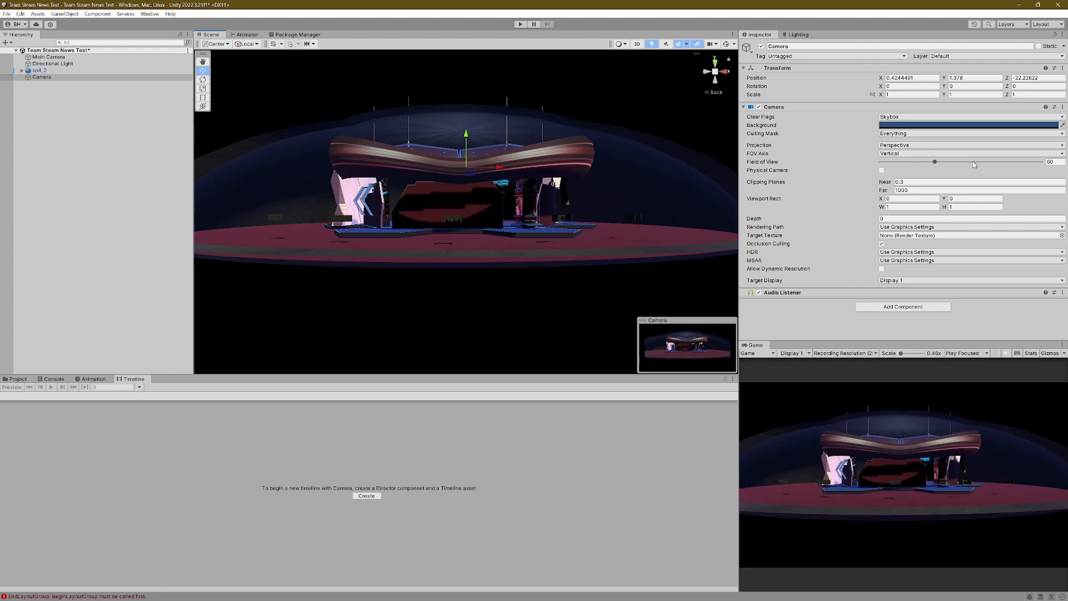
pyautogui.moveTo(936, 162)
pyautogui.mouseDown()
pyautogui.moveTo(913, 165)
pyautogui.moveTo(933, 166)
pyautogui.mouseUp()
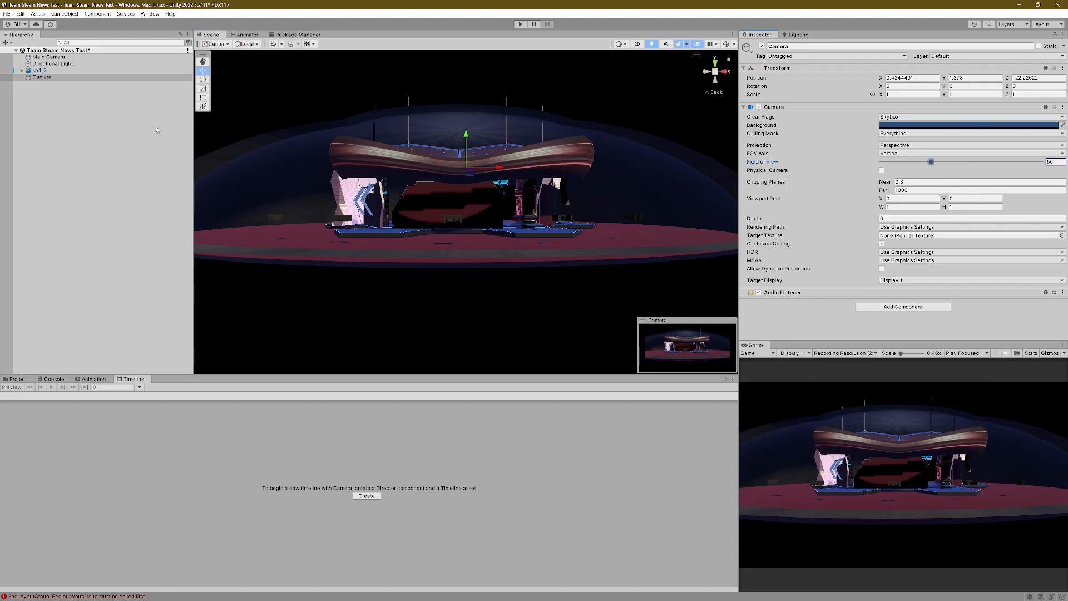
# Delete the extra camera and align the scene view to the Main Camera
pyautogui.rightClick(42, 76)
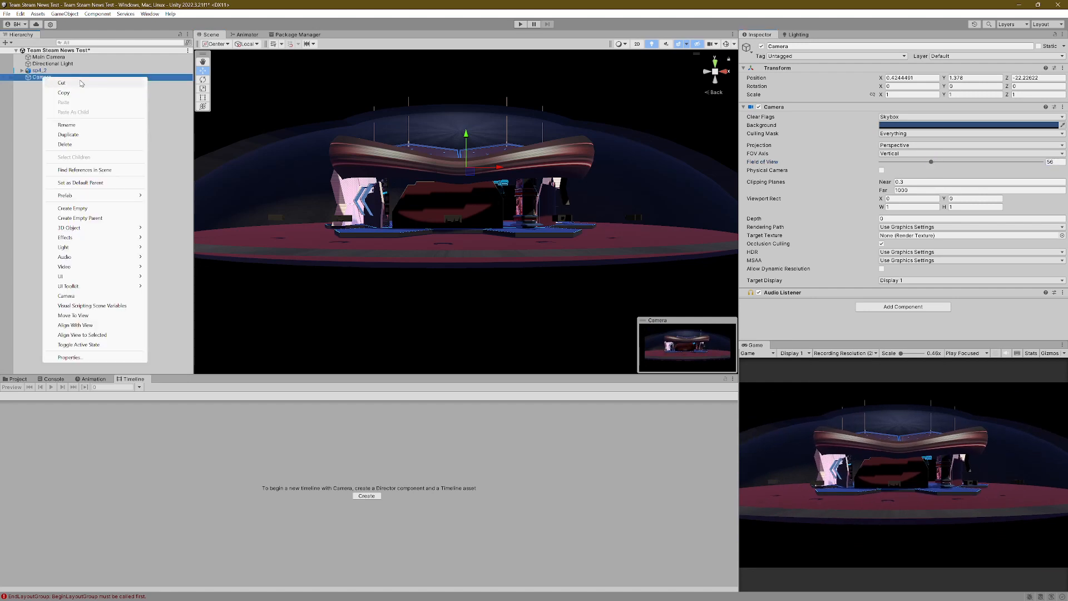
pyautogui.click(75, 144)
pyautogui.click(49, 58)
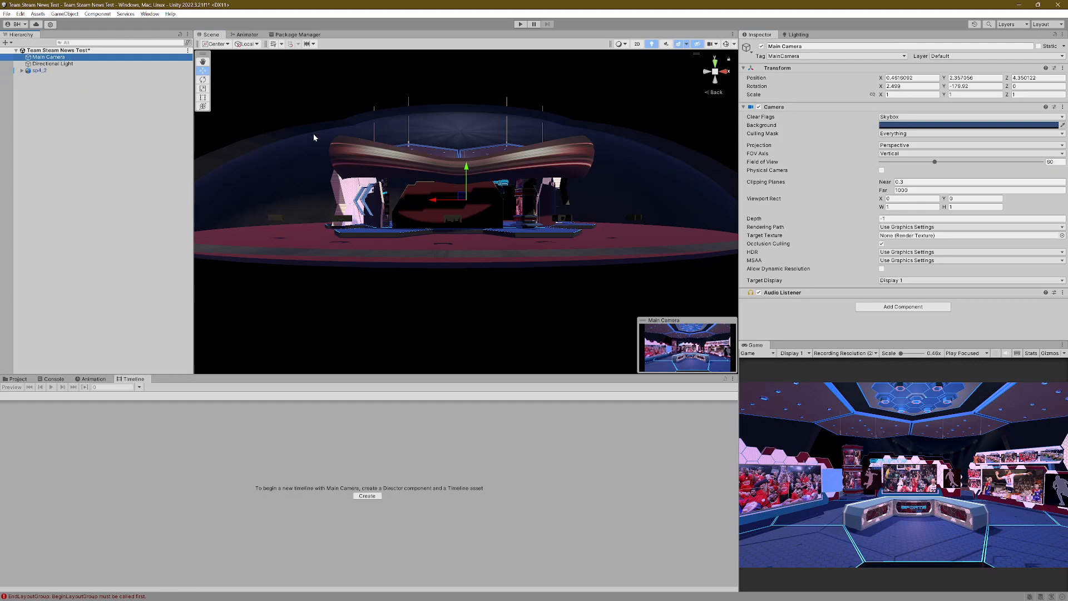
pyautogui.click(65, 14)
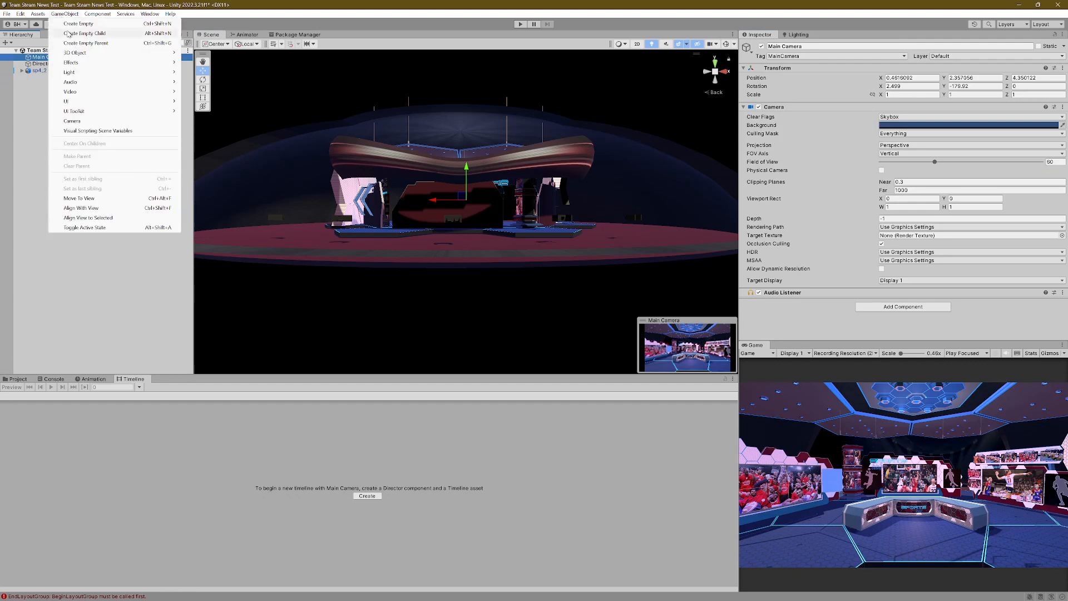
pyautogui.click(98, 218)
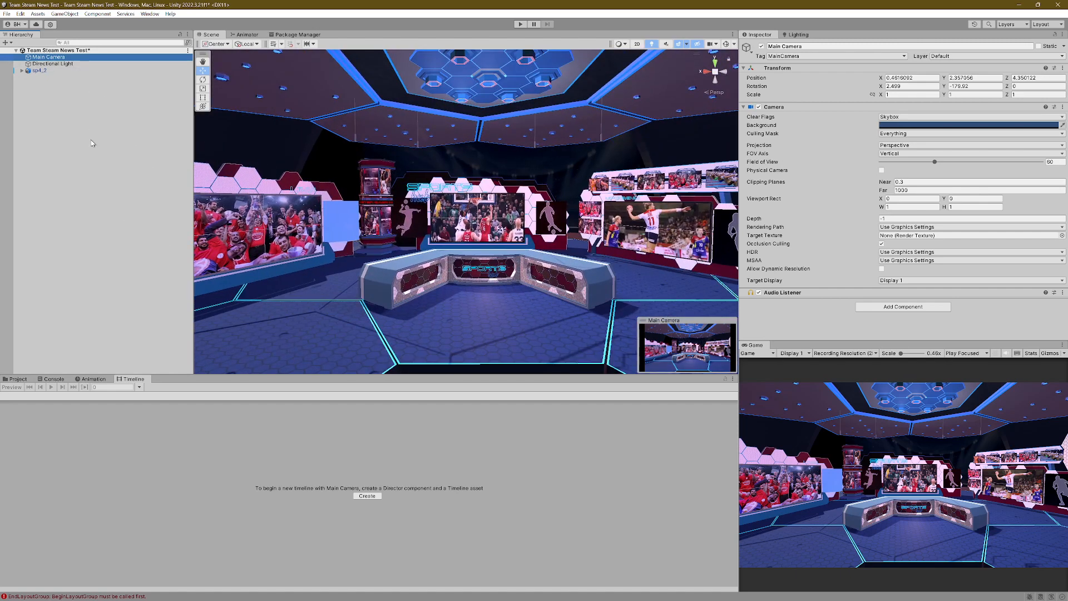
# Narrow the Main Camera's field of view to about 31.8
pyautogui.moveTo(513, 220); pyautogui.dragTo(497, 249, button='right')
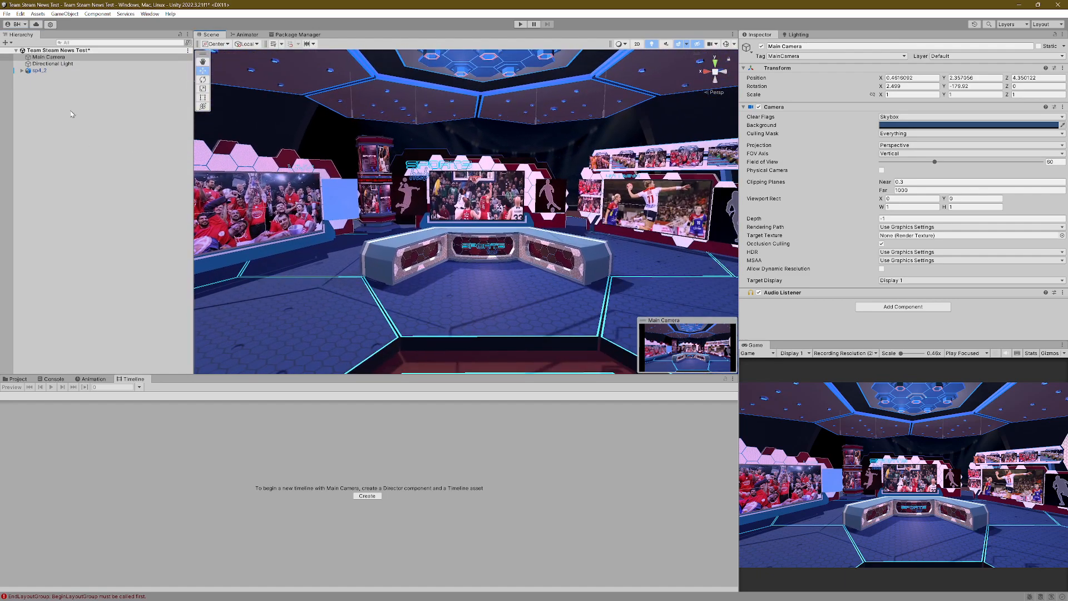
pyautogui.click(70, 58)
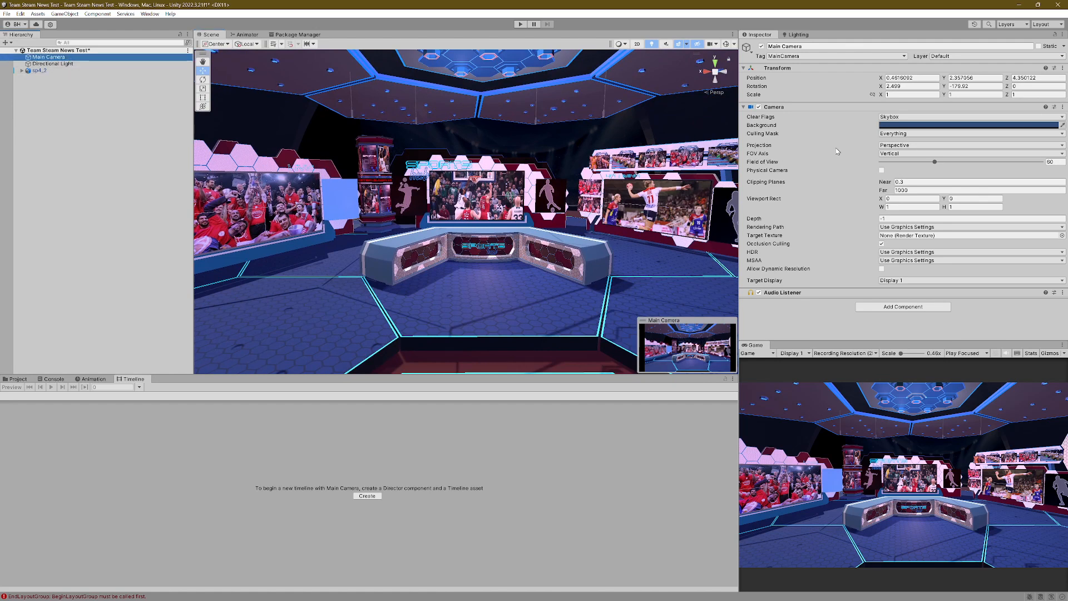
pyautogui.click(935, 163)
pyautogui.moveTo(935, 165); pyautogui.dragTo(909, 195)
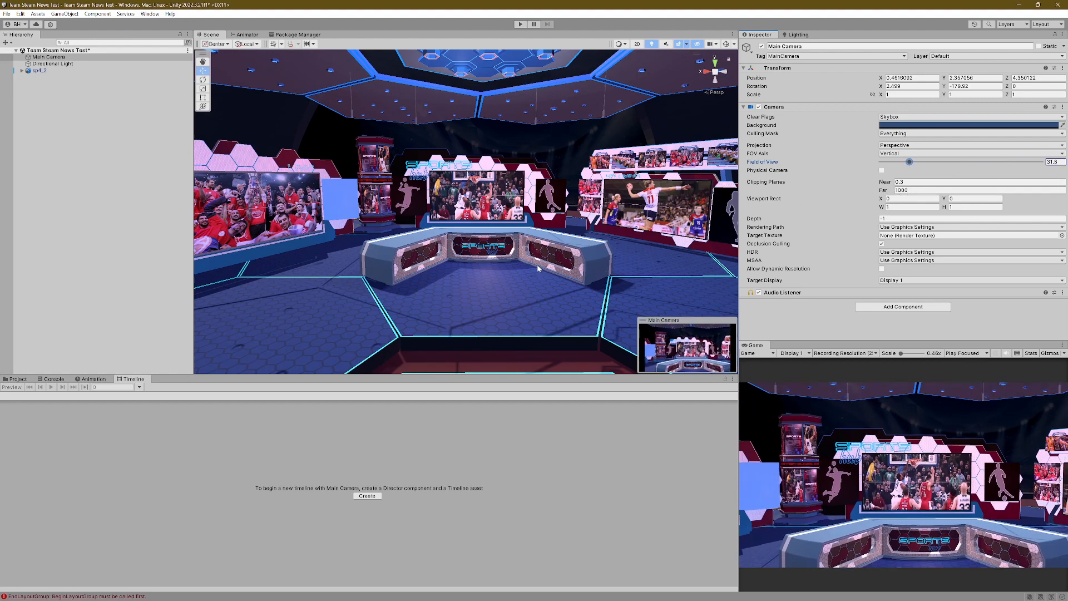
# Move the Main Camera back from the desk to about Y 2.496 and Z 7.523
pyautogui.scroll(-5, 538, 268)
pyautogui.moveTo(506, 260); pyautogui.dragTo(569, 271, button='right')
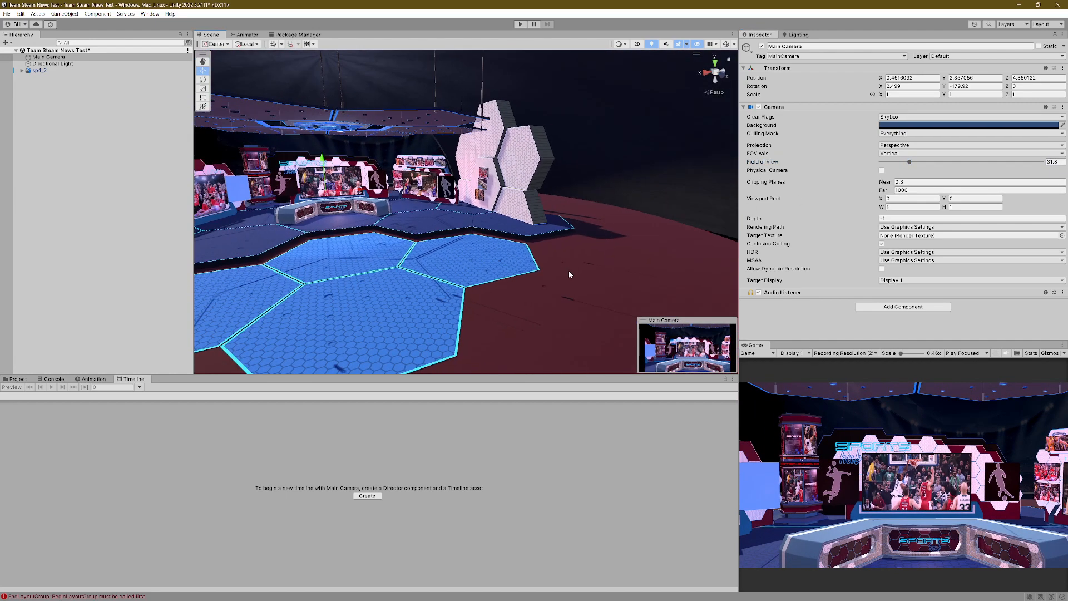
pyautogui.moveTo(569, 271); pyautogui.dragTo(630, 285, button='middle')
pyautogui.moveTo(526, 227); pyautogui.dragTo(612, 273)
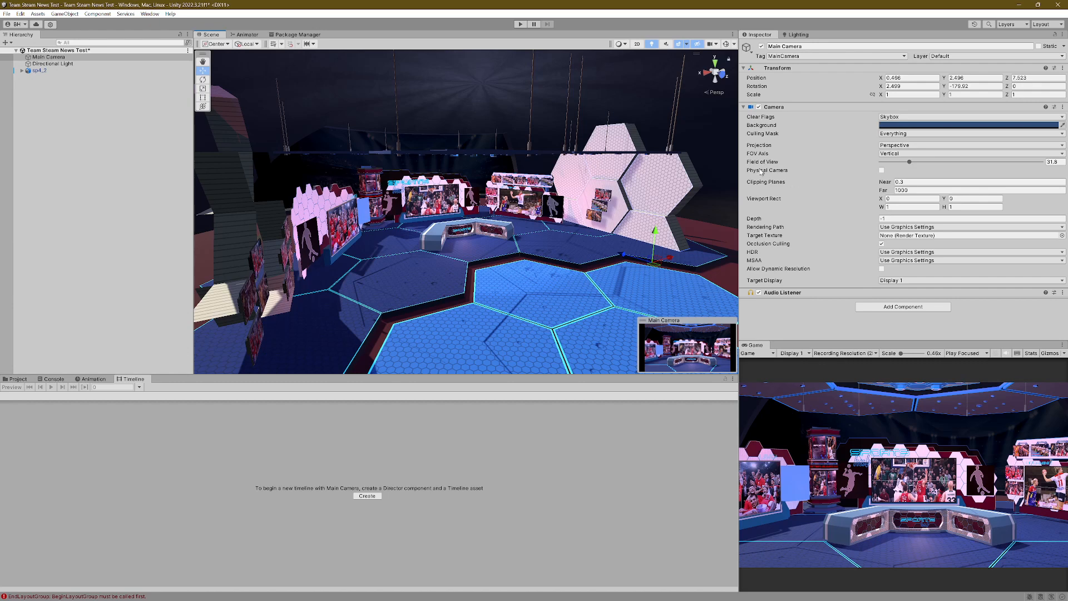
# Try the Main Camera's Physical Camera settings, changing the ISO and bringing the field of view to about 36.99, and turn Physical Camera off again
pyautogui.click(881, 171)
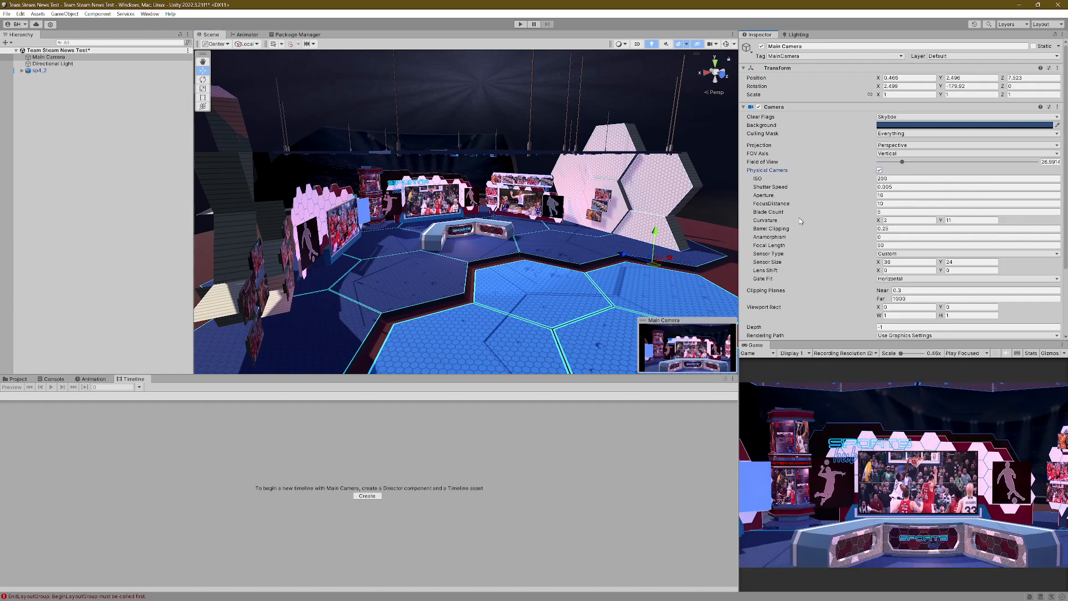
pyautogui.scroll(-2, 803, 228)
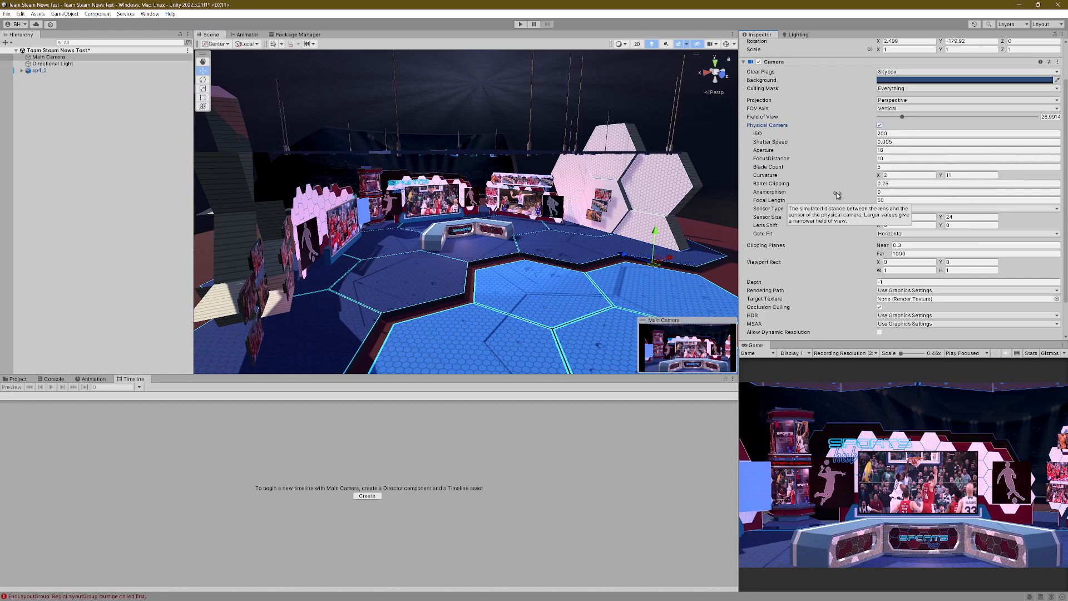
pyautogui.click(882, 135)
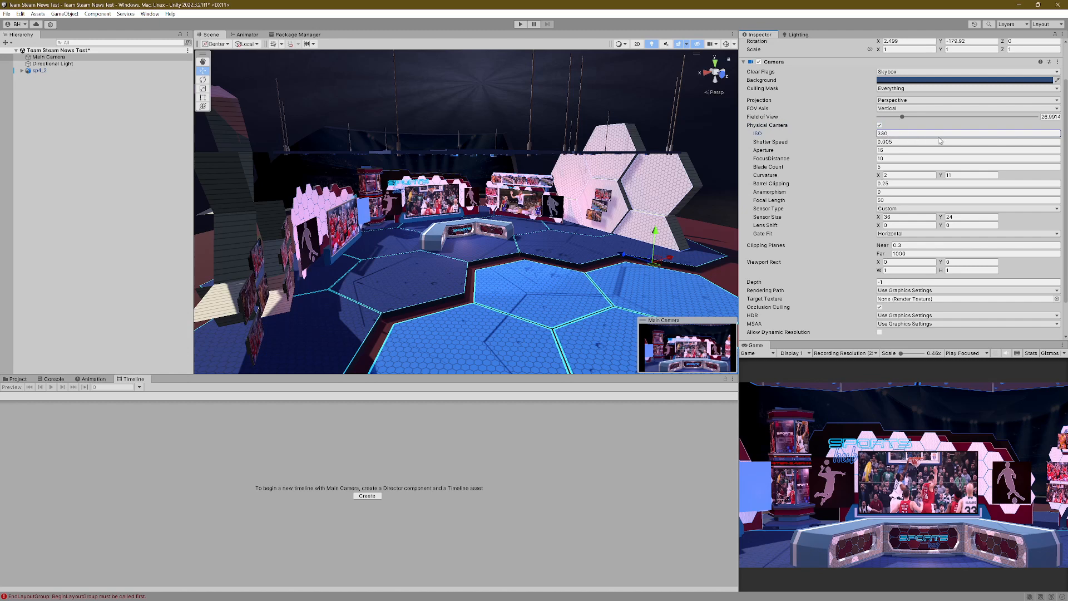
pyautogui.write('749')
pyautogui.moveTo(1030, 155); pyautogui.dragTo(854, 133)
pyautogui.click(879, 125)
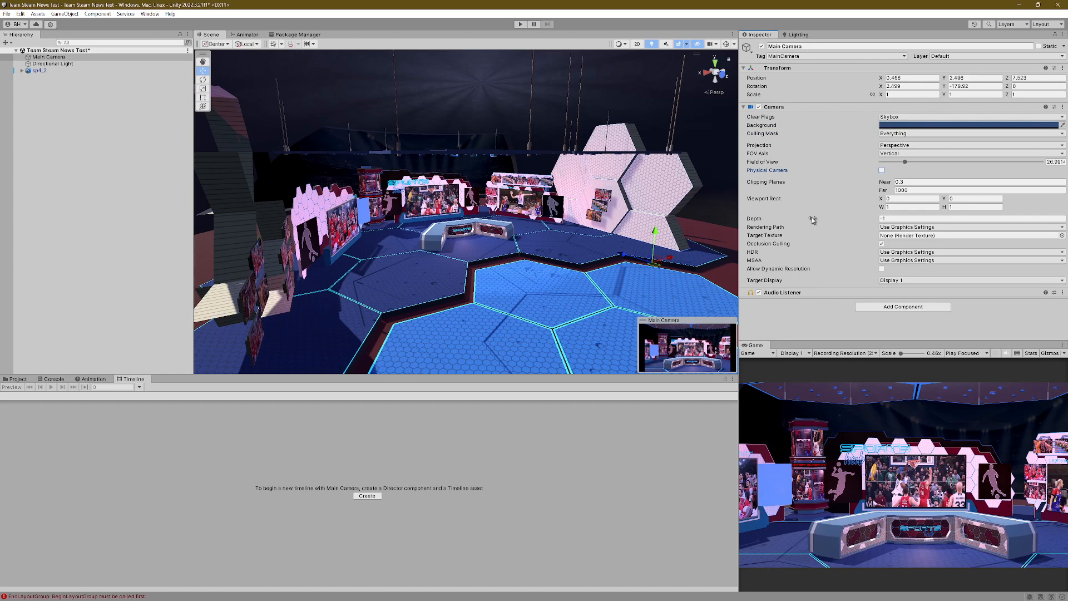
# Set the Main Camera's near clipping plane to 0.1
pyautogui.click(908, 182)
pyautogui.moveTo(546, 280); pyautogui.dragTo(503, 285, button='right')
pyautogui.moveTo(524, 281); pyautogui.dragTo(473, 302, button='middle')
pyautogui.scroll(5, 501, 305)
pyautogui.scroll(5, 504, 312)
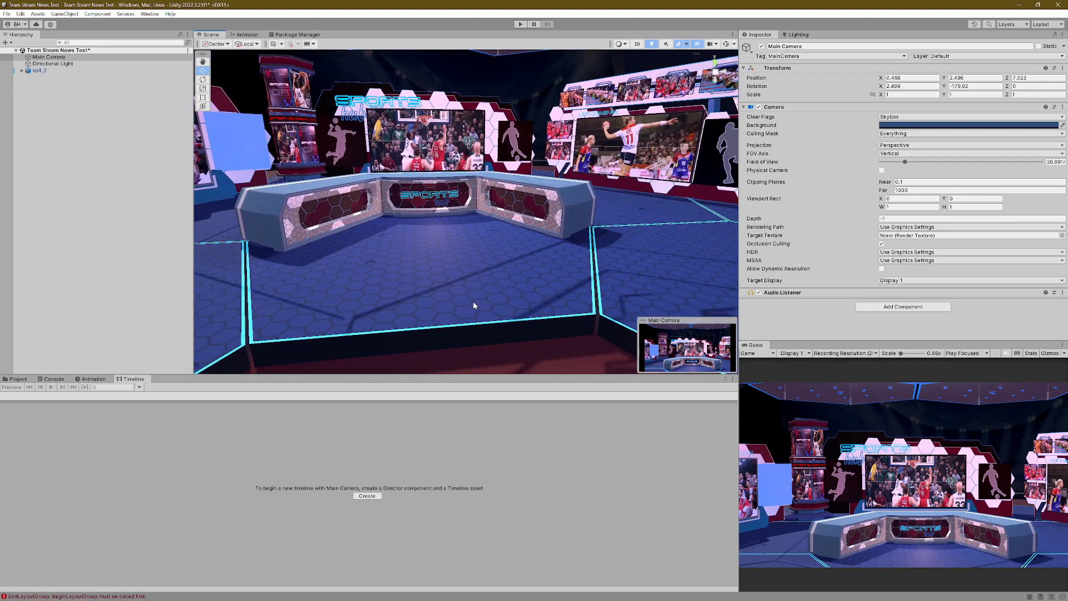
pyautogui.moveTo(485, 301); pyautogui.dragTo(469, 287, button='right')
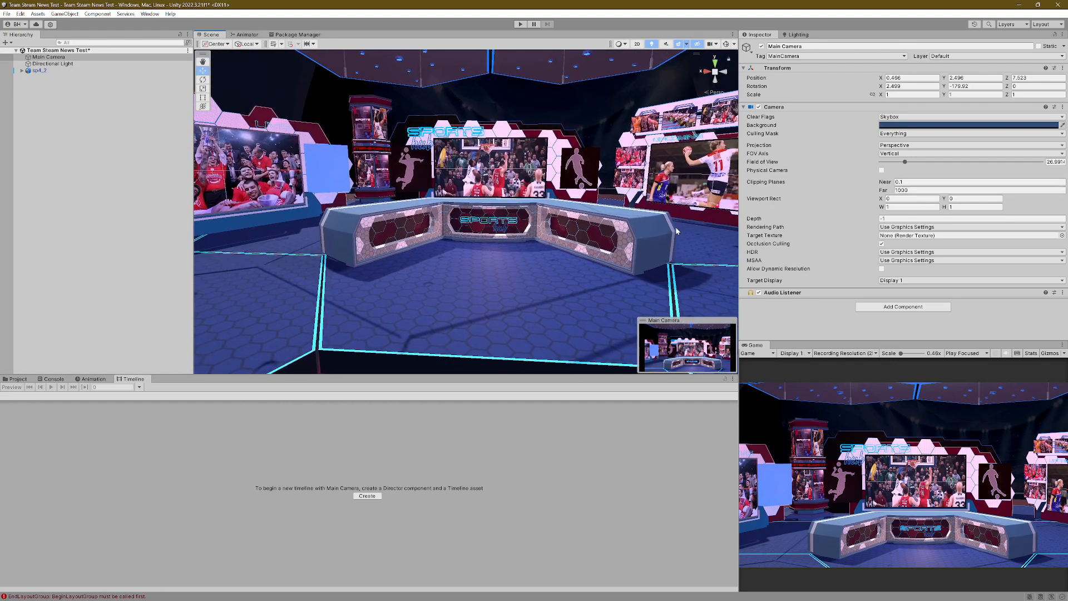
pyautogui.moveTo(677, 231); pyautogui.dragTo(676, 232, button='right')
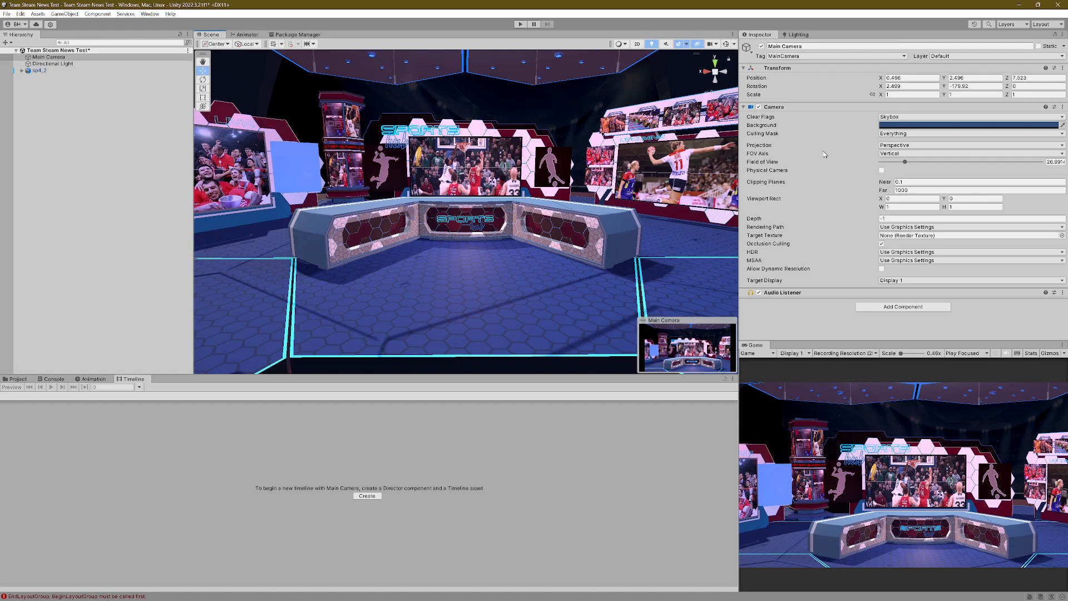
# Collapse the Main Camera's Camera component and open the list of components that can be added
pyautogui.click(744, 108)
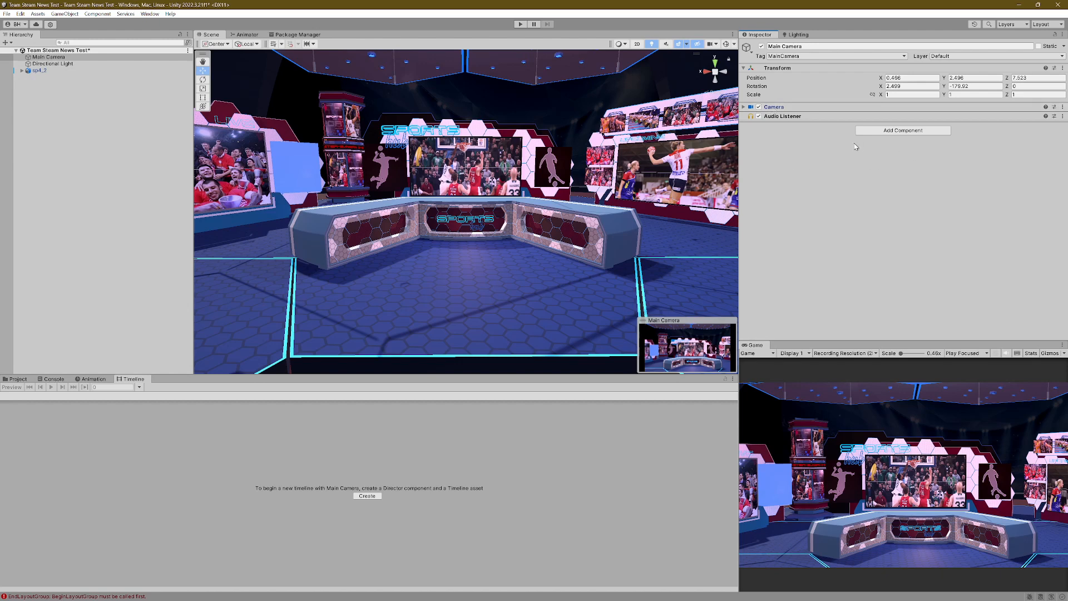
pyautogui.click(904, 131)
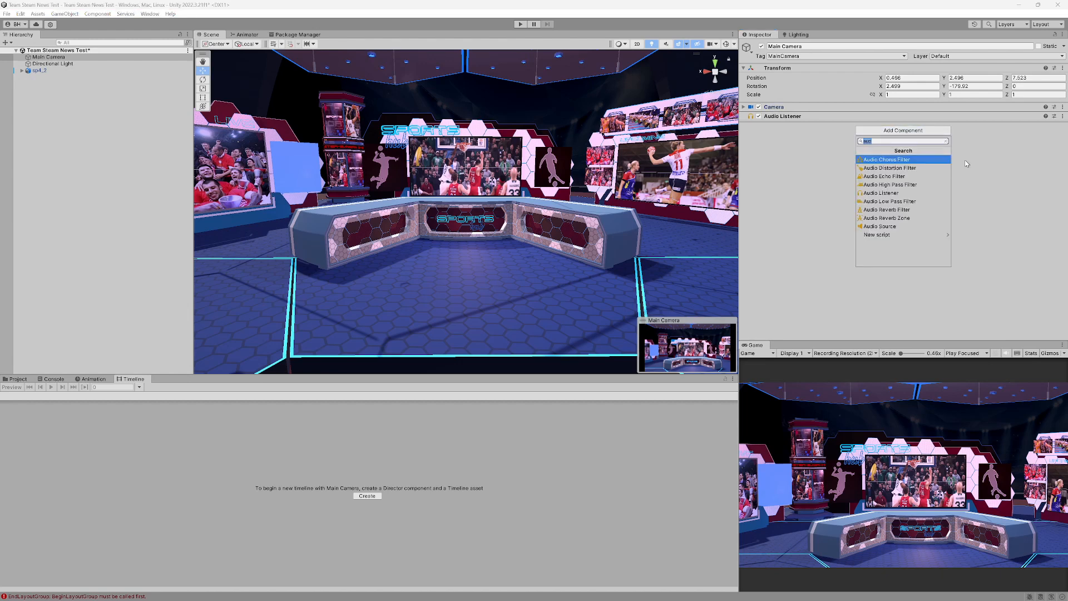
pyautogui.press('Down')
pyautogui.press('Down')
pyautogui.press('Down')
pyautogui.press('Down')
pyautogui.press('Down')
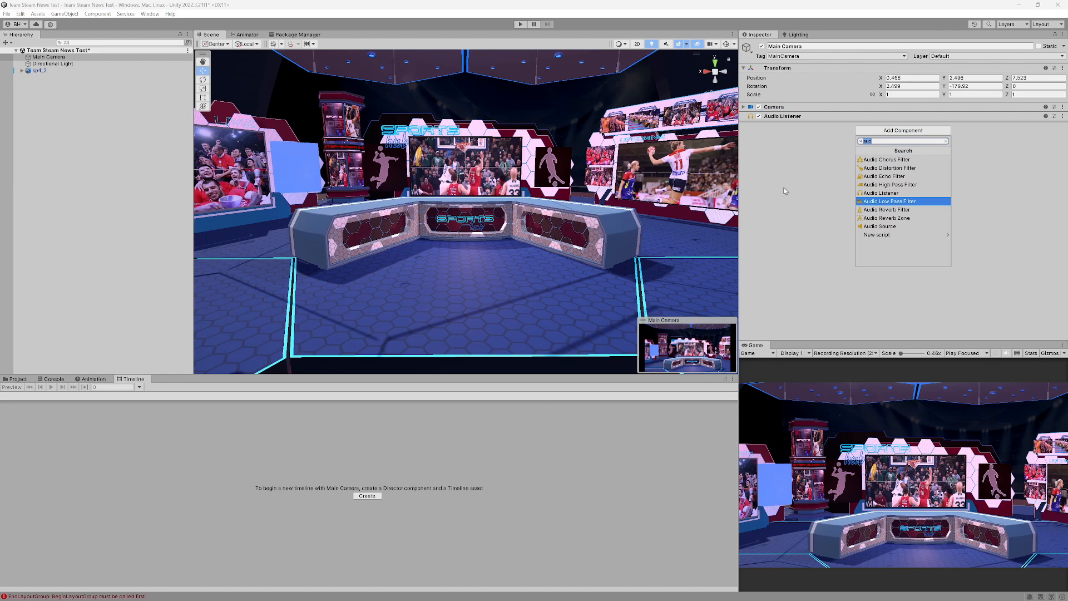
pyautogui.press('Up')
pyautogui.press('Up')
pyautogui.press('Up')
pyautogui.press('Up')
pyautogui.press('Up')
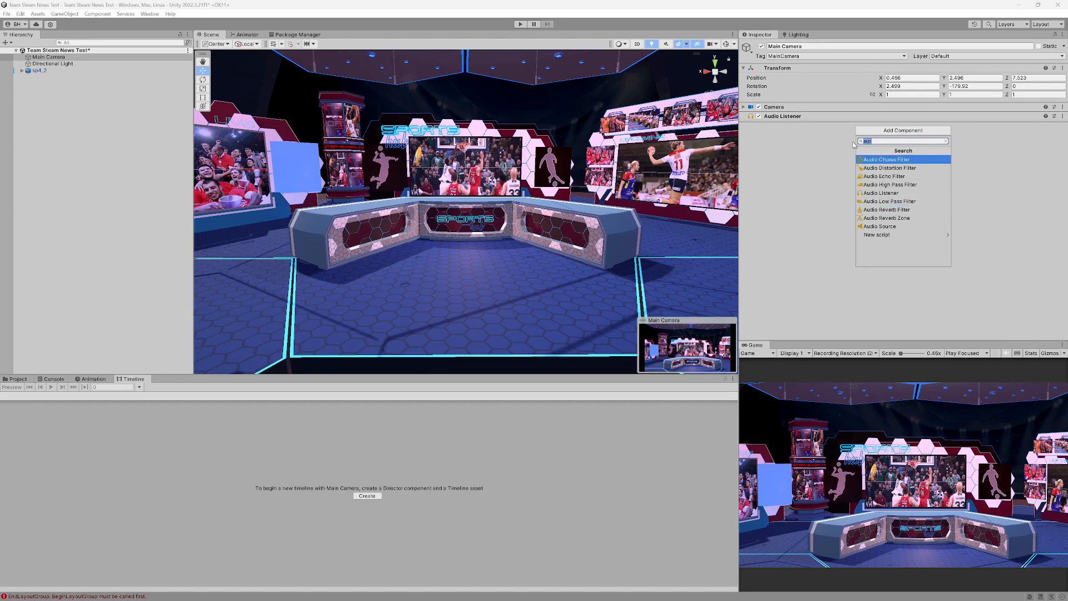
# Check the installed Post Processing package in Package Manager, and add a Post-process Layer component to the Main Camera
pyautogui.press('BackSpace')
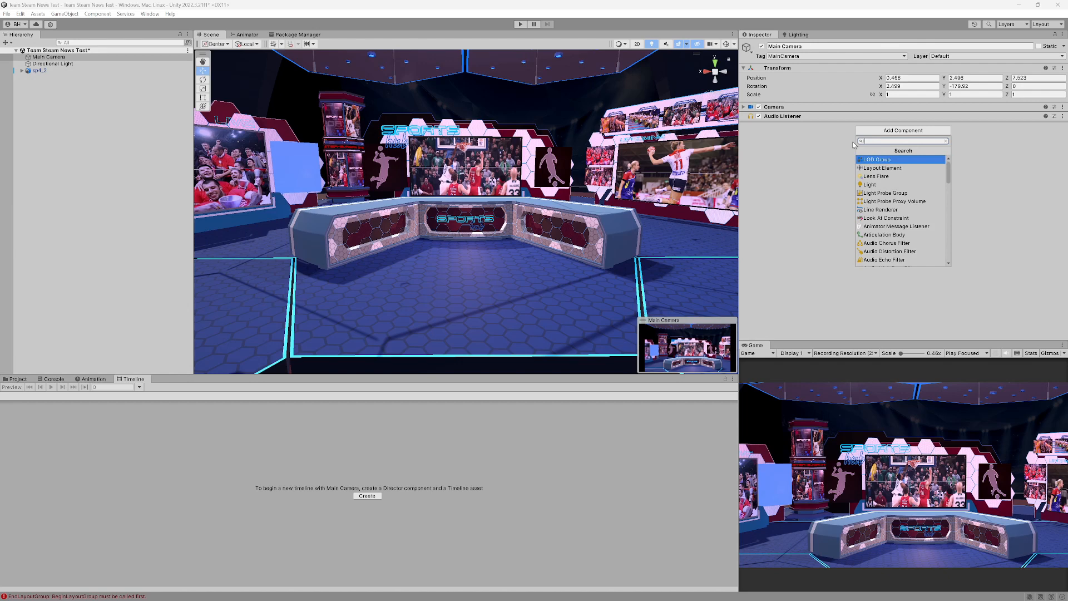
pyautogui.write('post')
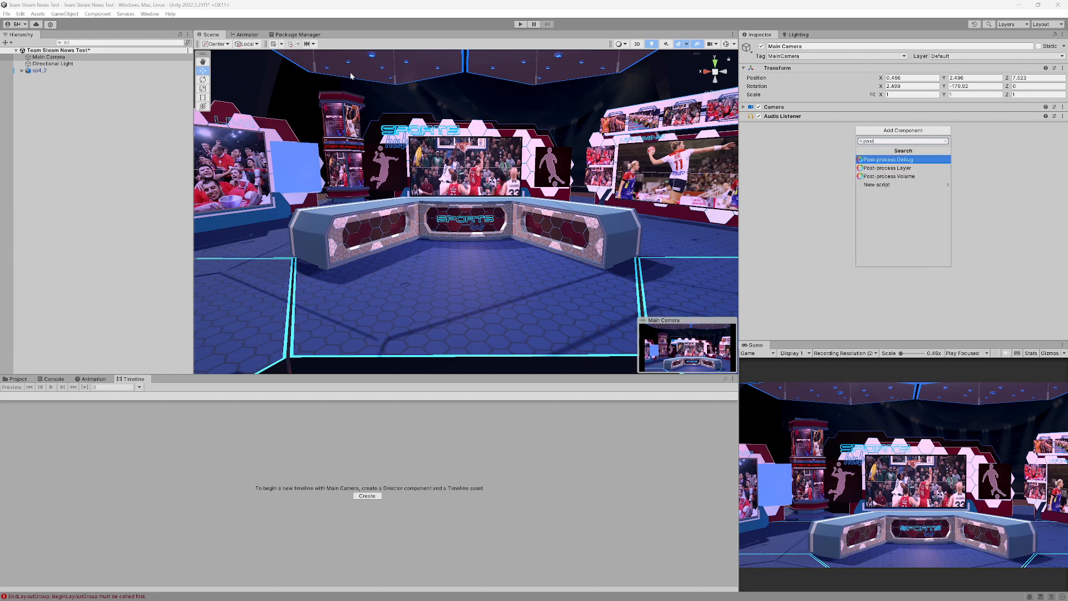
pyautogui.click(300, 35)
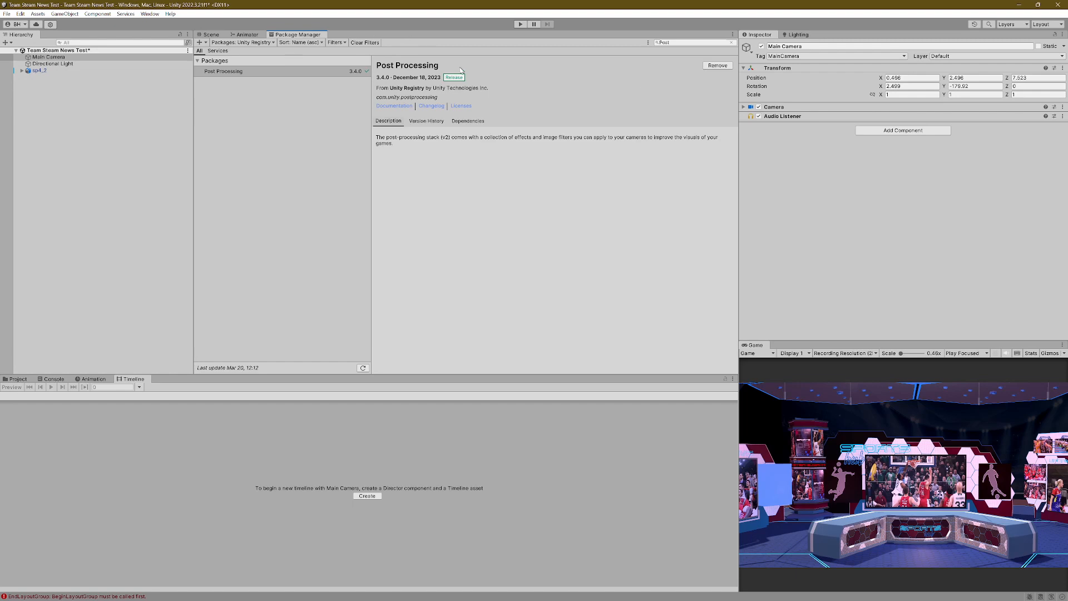
pyautogui.click(212, 35)
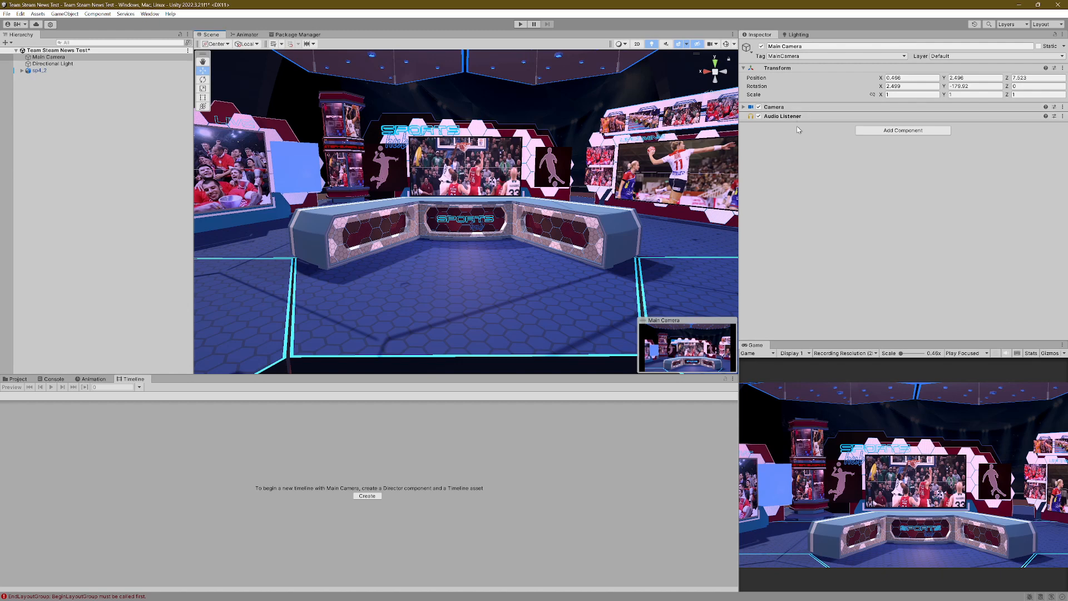
pyautogui.click(896, 131)
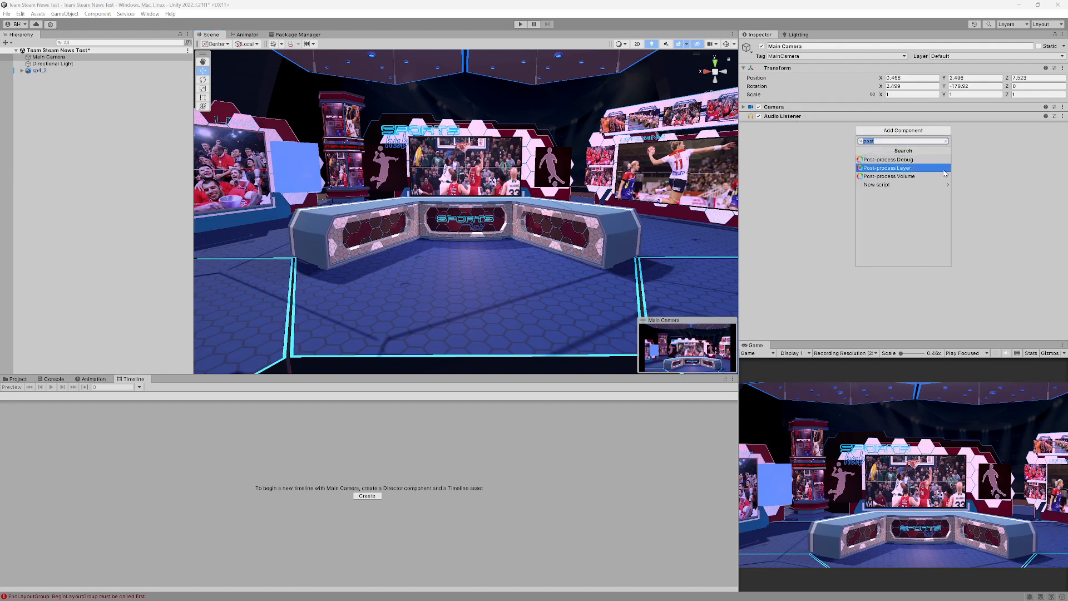
pyautogui.click(916, 168)
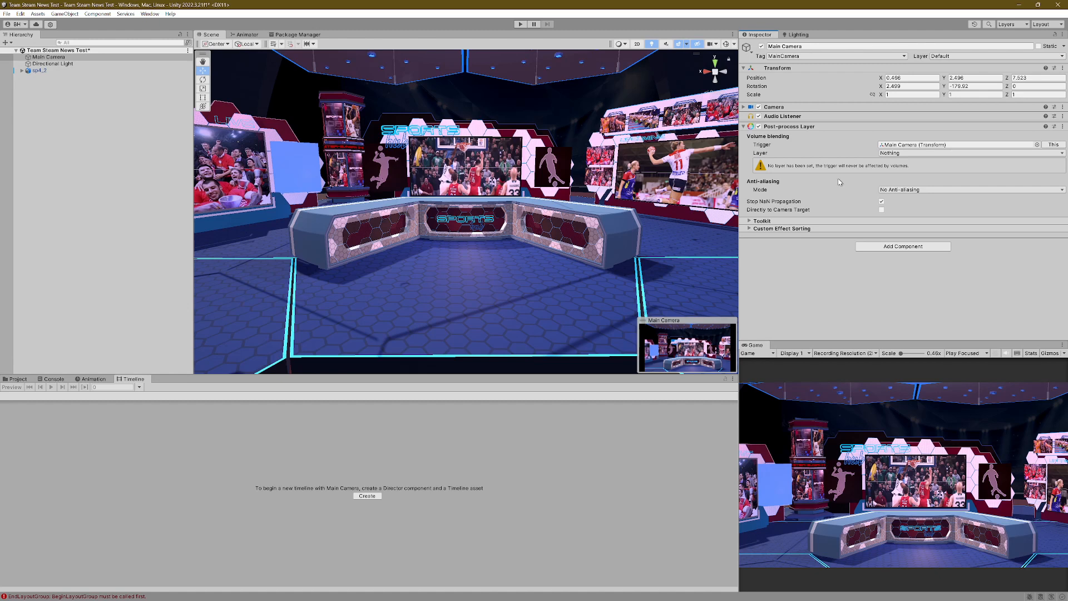
# Set the Post-process Layer's anti-aliasing mode to Fast Approximate Anti-aliasing (FXAA) and its volume blending layer to Everything
pyautogui.click(906, 193)
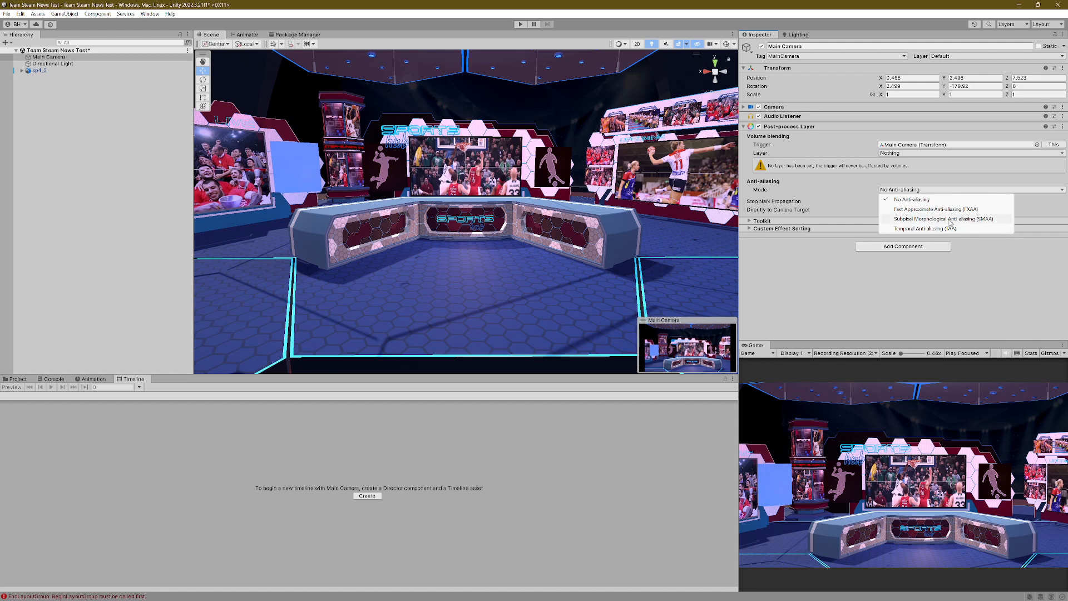
pyautogui.click(912, 211)
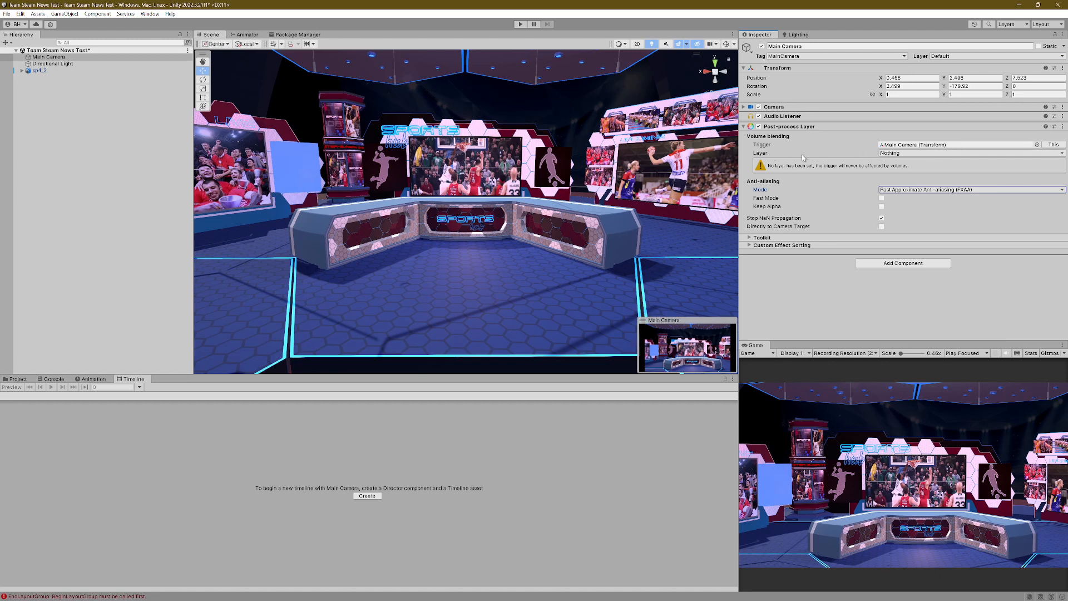
pyautogui.click(894, 154)
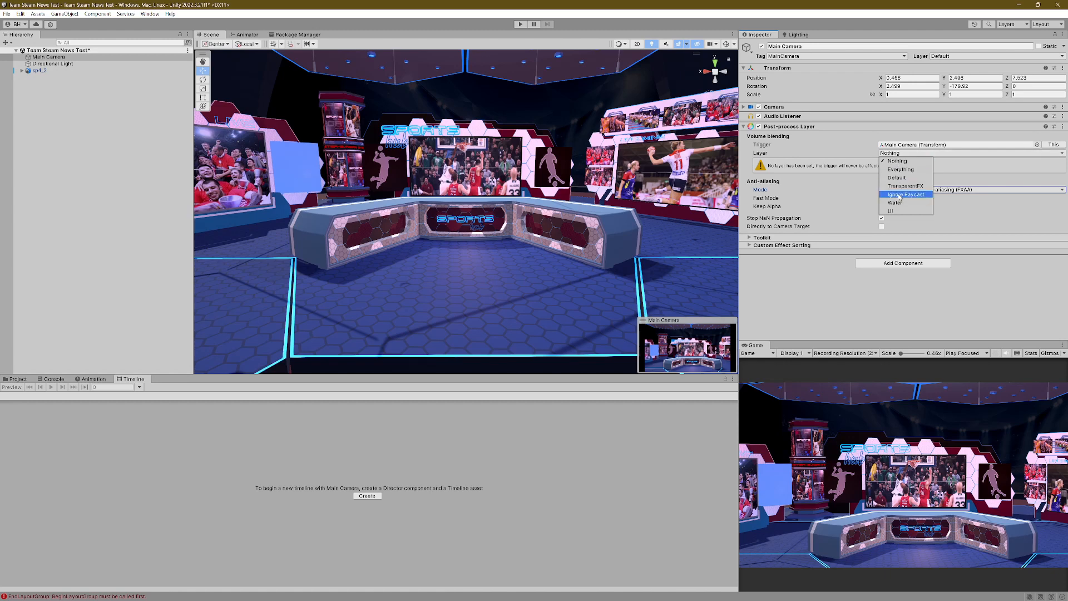
pyautogui.click(901, 169)
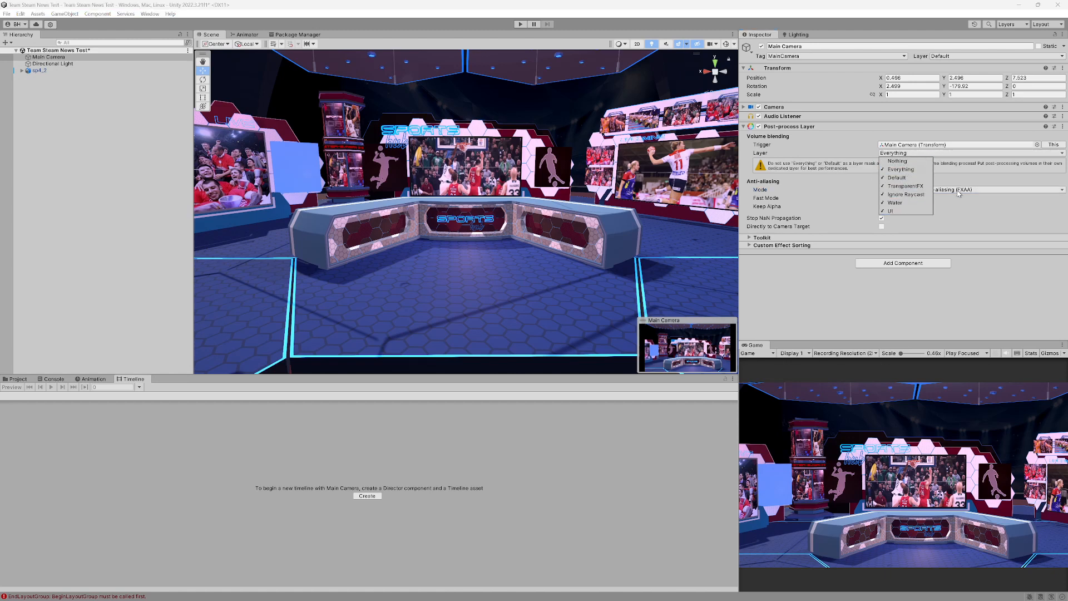
pyautogui.click(951, 224)
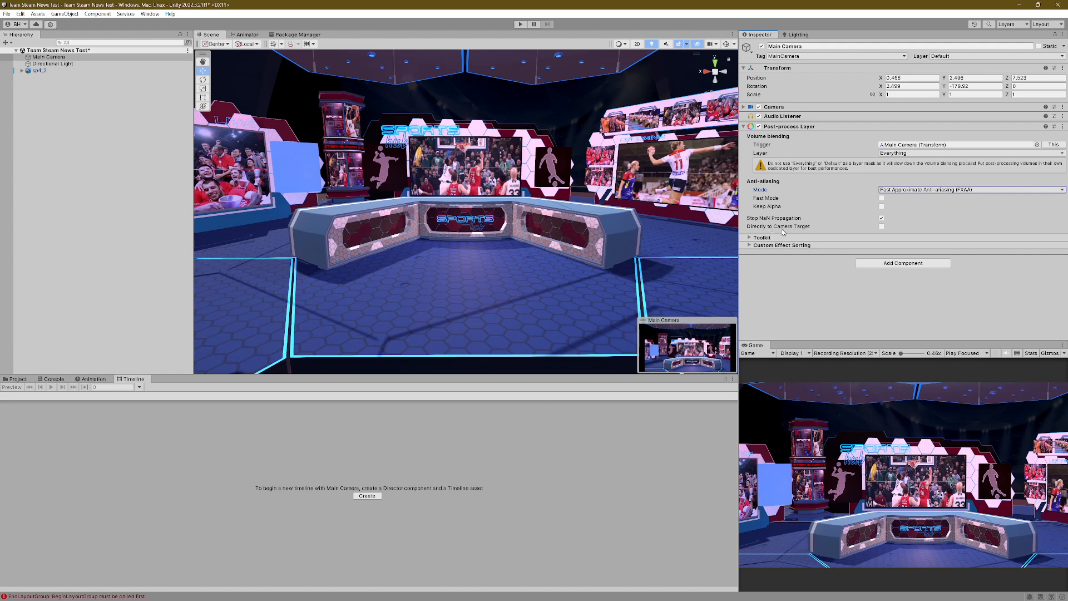
# Switch the Post-process Layer's Directly to Camera Target option on and off again, and collapse the component
pyautogui.click(882, 227)
pyautogui.click(882, 227)
pyautogui.click(744, 127)
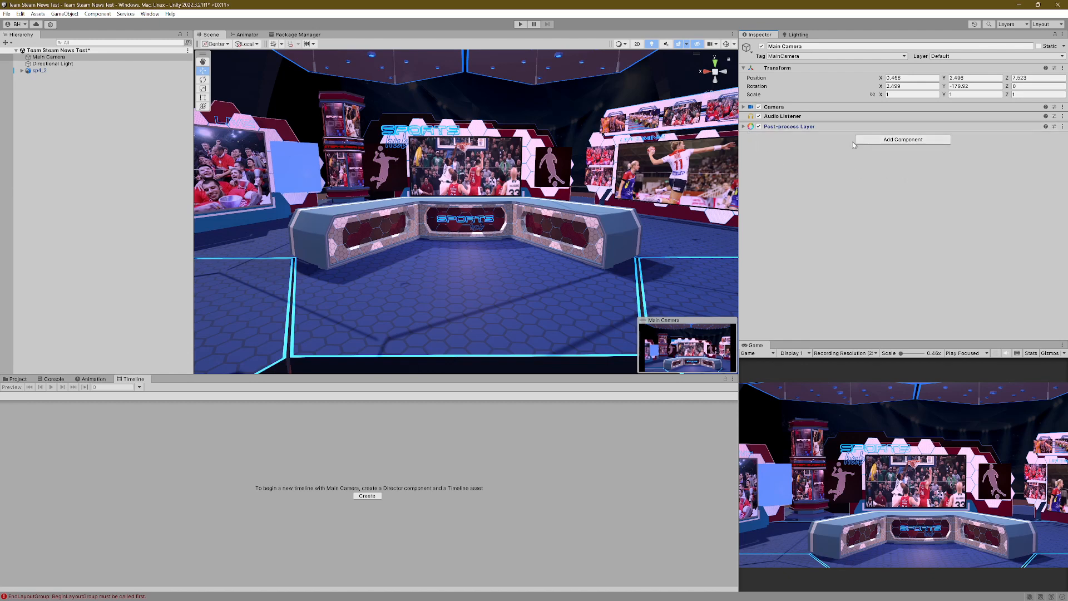
pyautogui.click(778, 127)
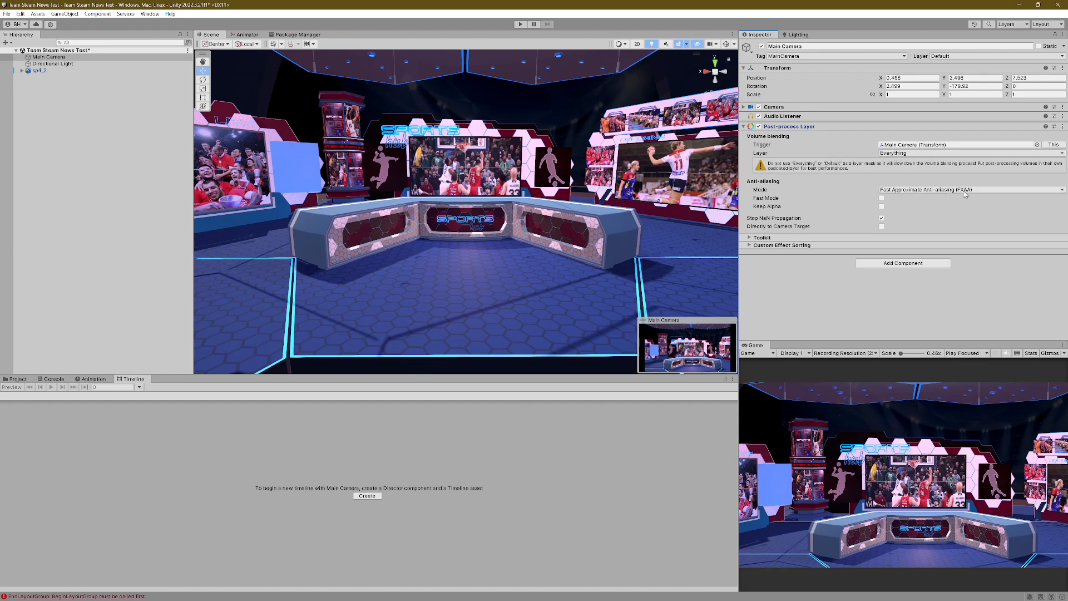
pyautogui.click(744, 127)
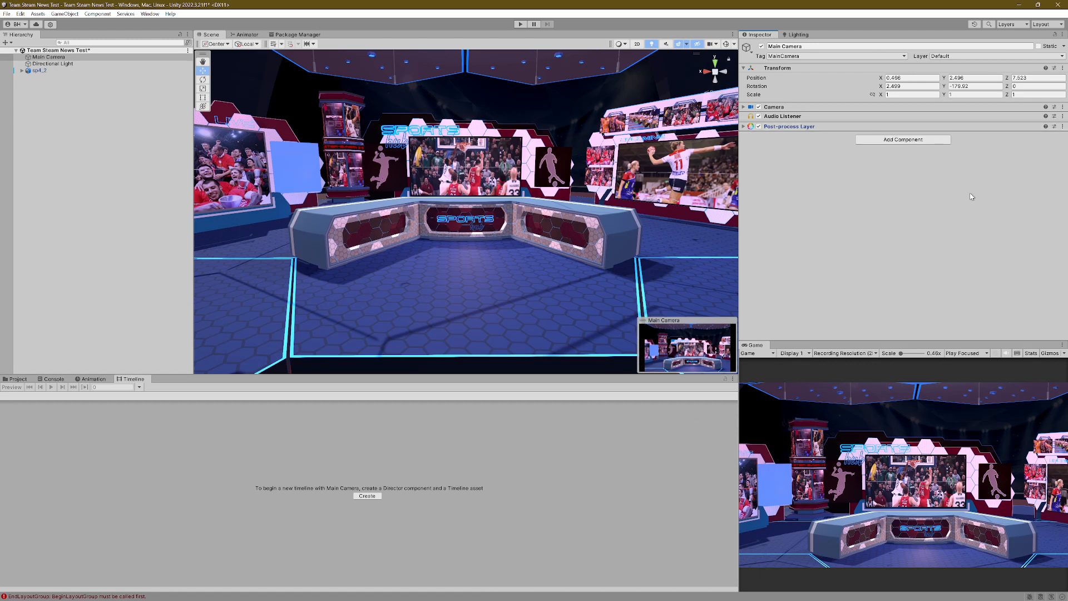
# Add a Post-process Volume component to the Main Camera, make it global and create a new profile for it
pyautogui.click(901, 140)
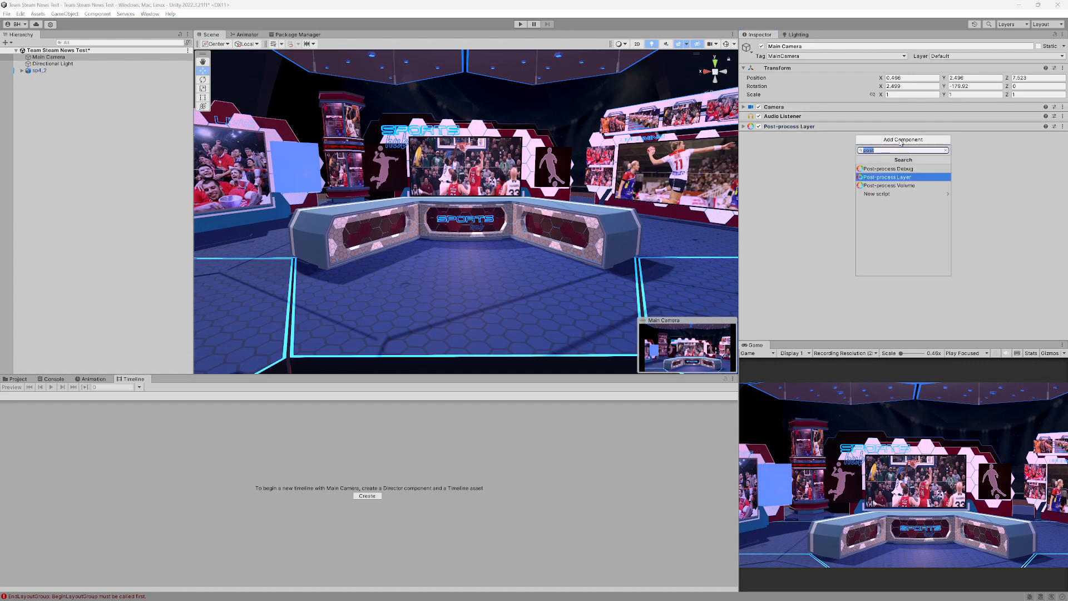
pyautogui.click(910, 187)
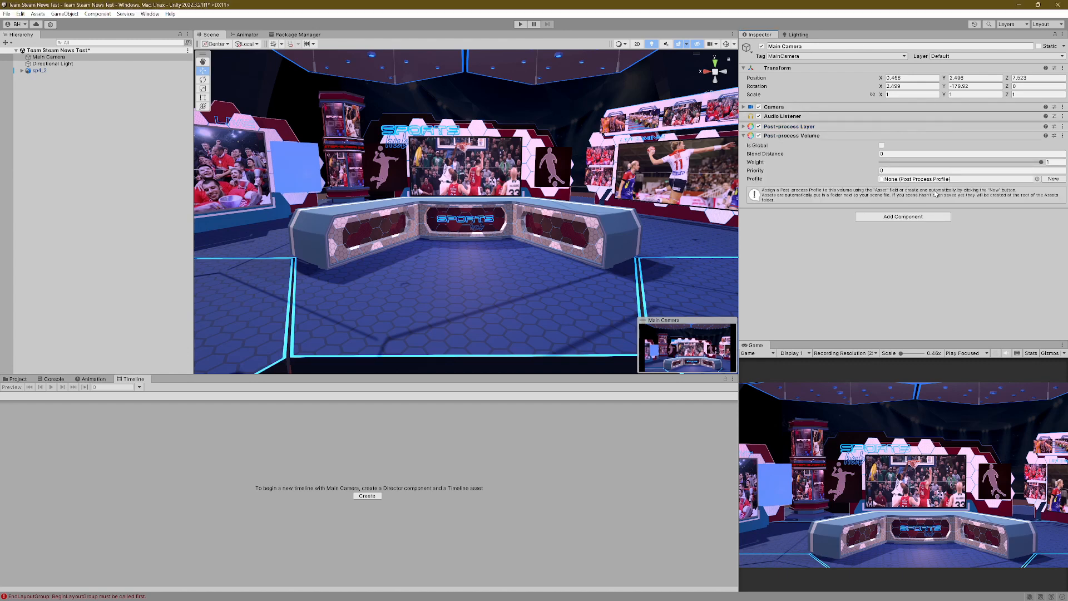
pyautogui.click(882, 146)
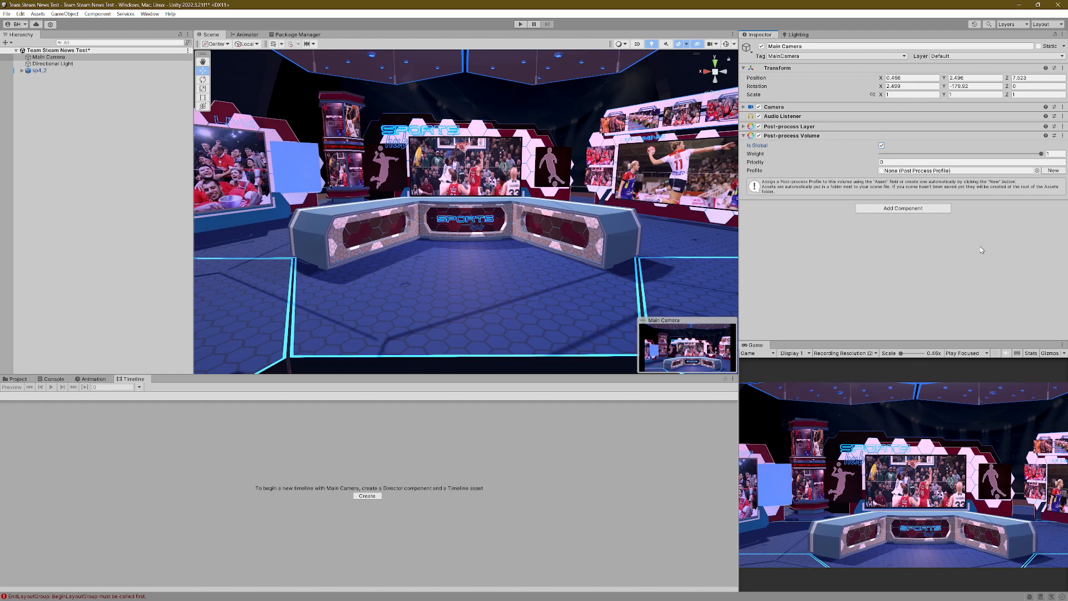
pyautogui.click(1055, 171)
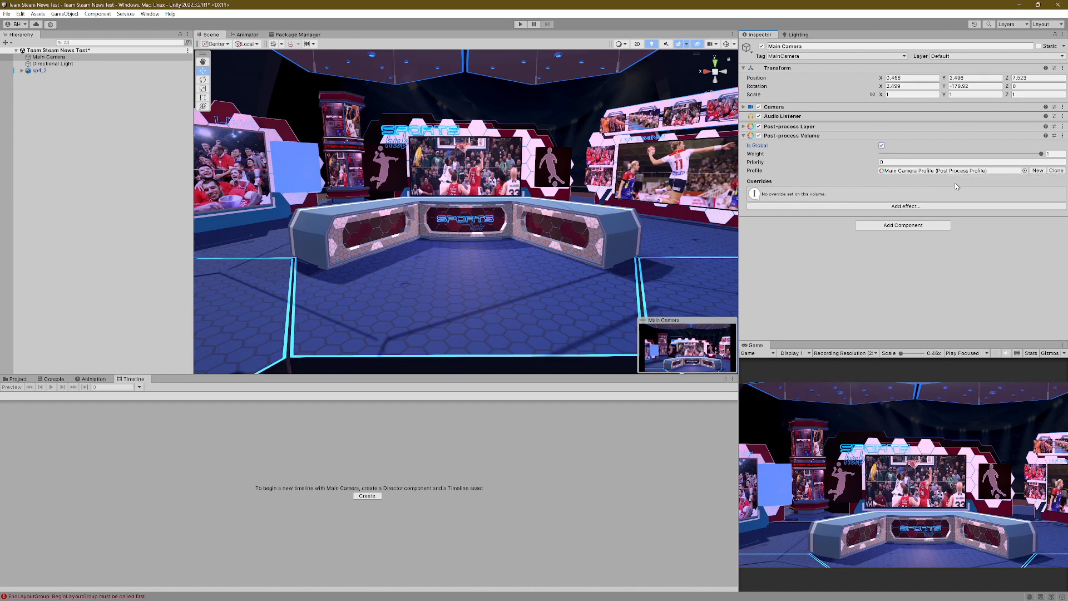
# Add a Depth of Field effect to the Post-process Volume and enable its Focus Distance, Aperture and Focal Length overrides
pyautogui.click(928, 209)
pyautogui.moveTo(936, 215)
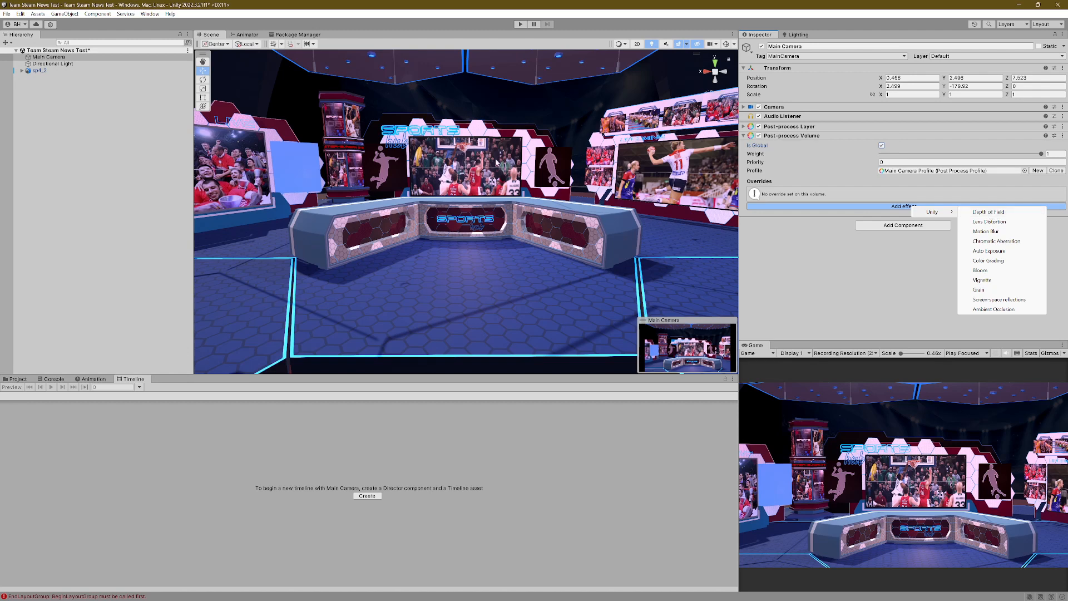
pyautogui.click(1009, 214)
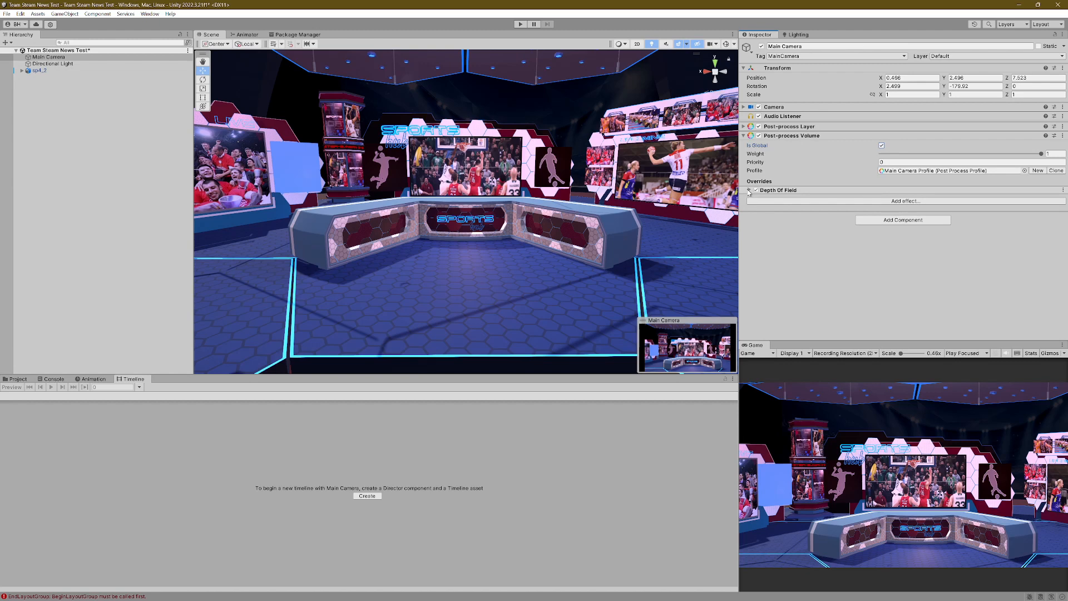
pyautogui.click(749, 190)
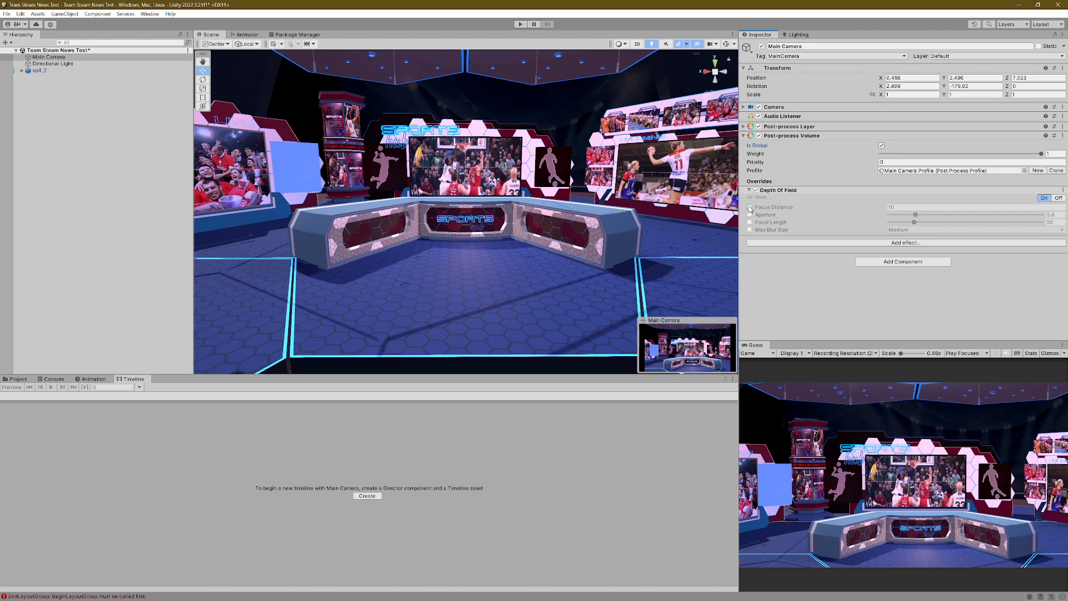
pyautogui.click(750, 207)
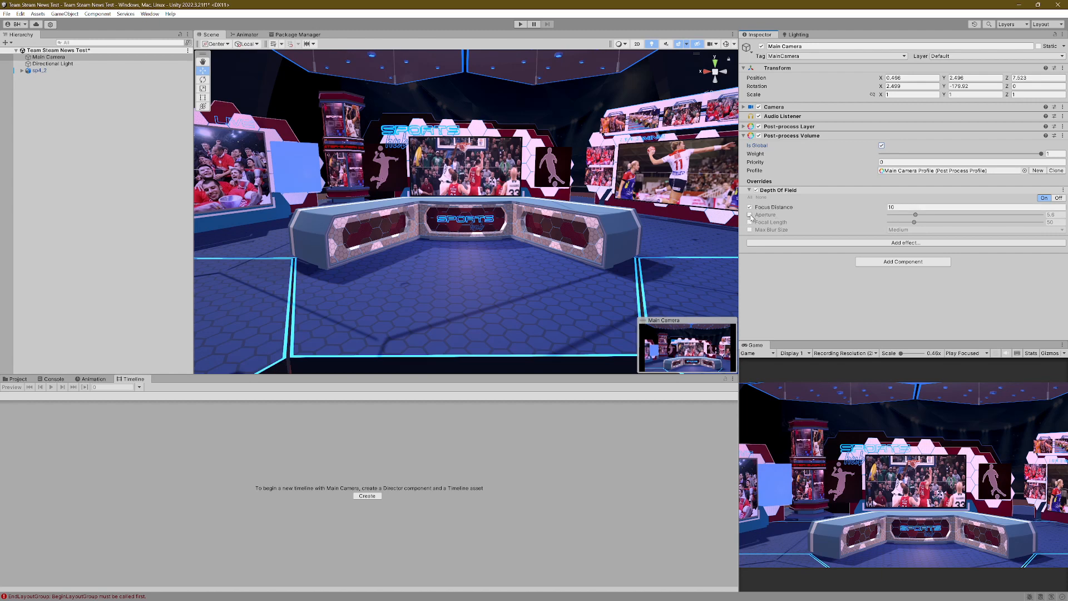
pyautogui.click(750, 214)
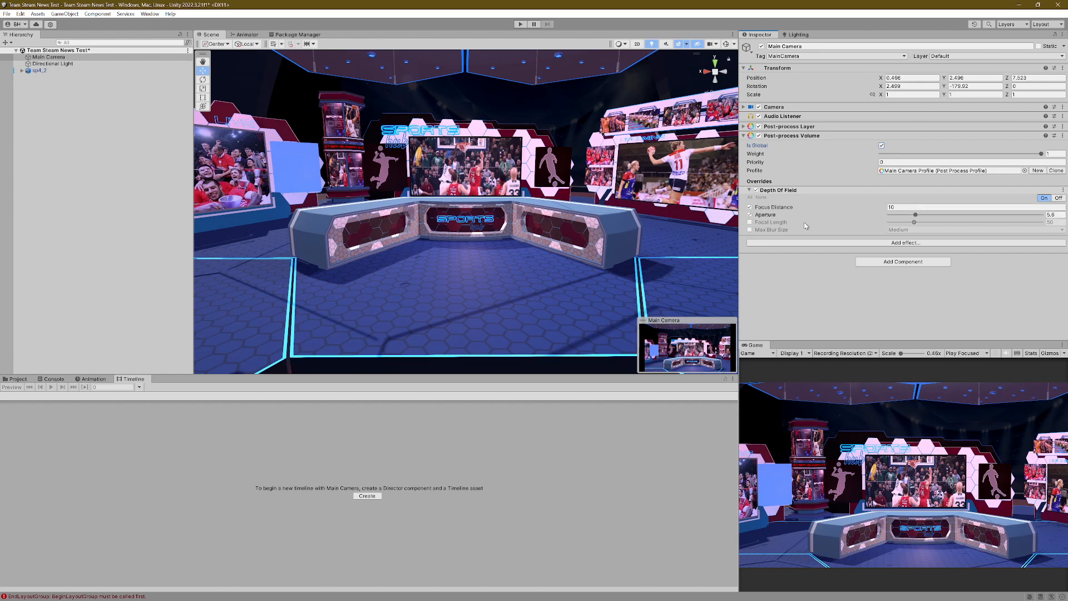
pyautogui.click(750, 222)
# Reduce the Depth of Field's focus distance to about 1.65 and dock the Game view beside the Scene view
pyautogui.moveTo(887, 209); pyautogui.dragTo(749, 210)
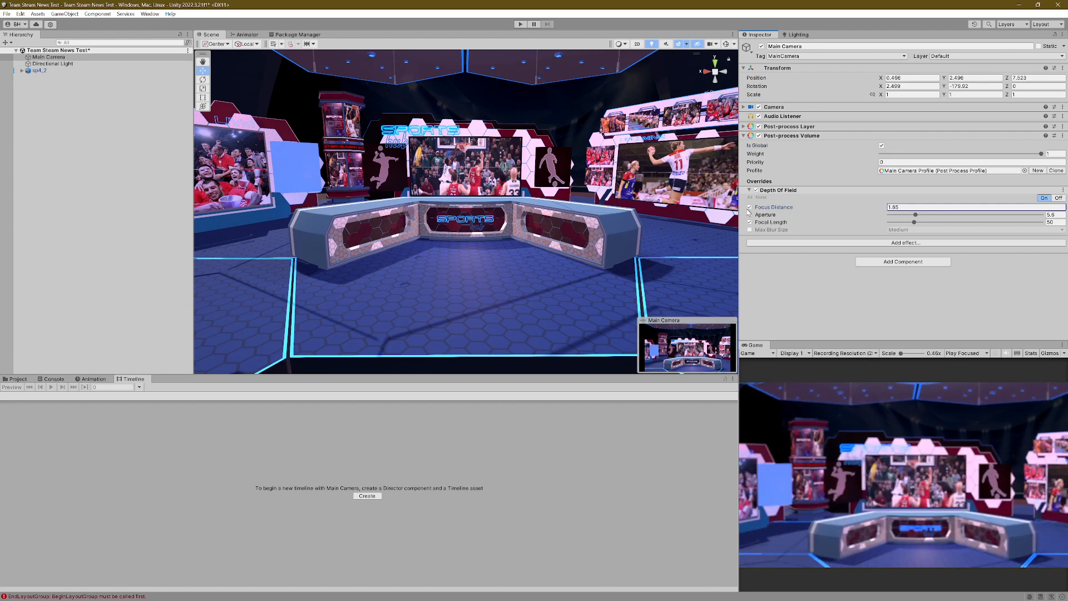
pyautogui.click(762, 346)
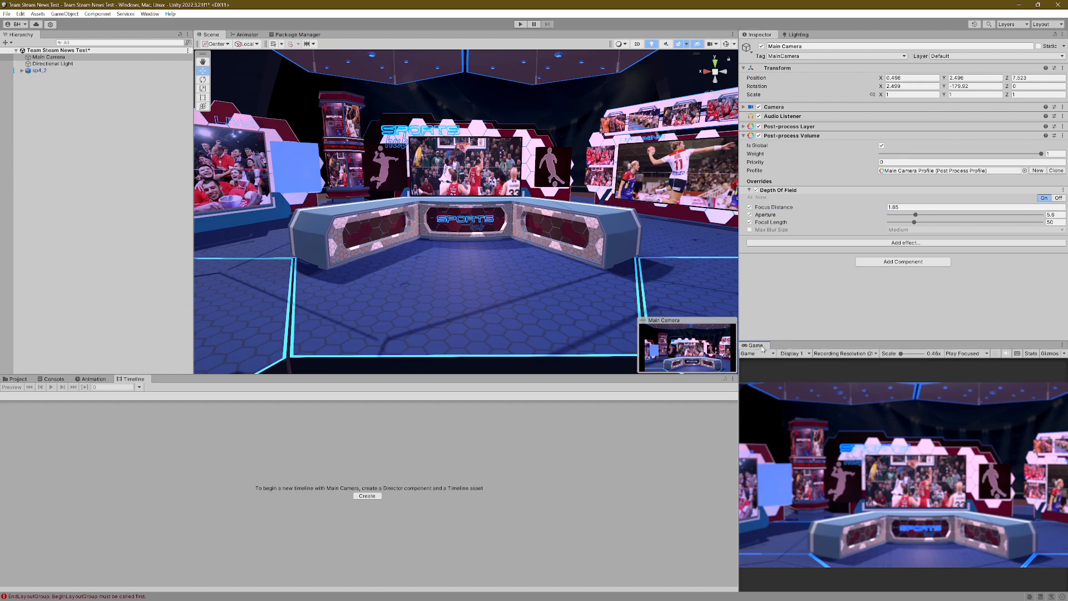
pyautogui.moveTo(762, 348); pyautogui.dragTo(276, 38)
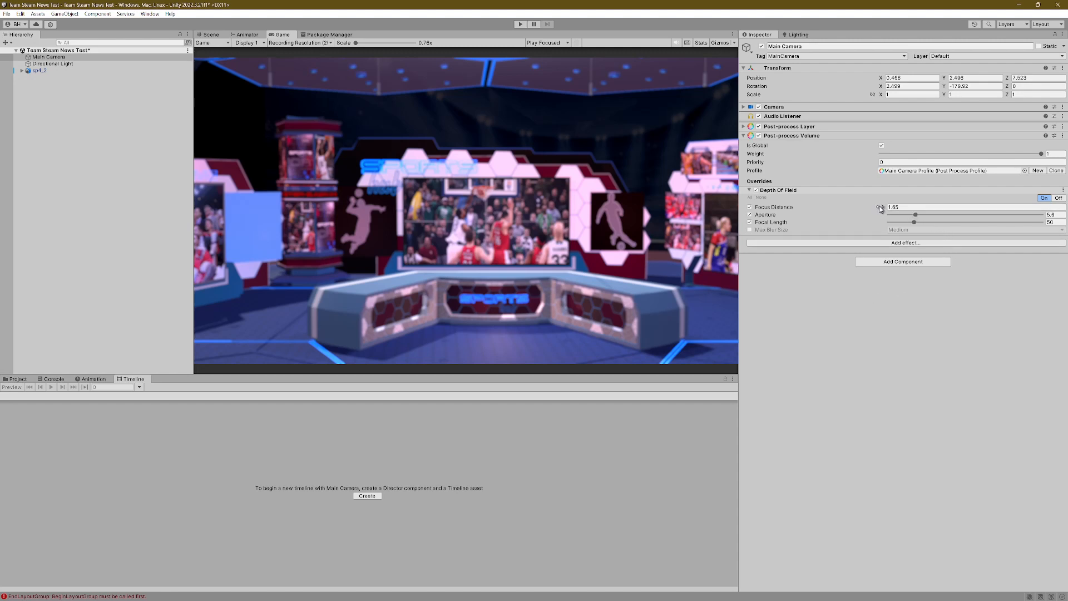
# Try other focus distance and aperture values for the Depth of Field effect, and turn the effect off and collapse it
pyautogui.moveTo(880, 209)
pyautogui.mouseDown()
pyautogui.moveTo(863, 208)
pyautogui.moveTo(894, 209)
pyautogui.moveTo(868, 211)
pyautogui.mouseUp()
pyautogui.moveTo(914, 216)
pyautogui.mouseDown()
pyautogui.moveTo(897, 216)
pyautogui.moveTo(996, 229)
pyautogui.moveTo(889, 220)
pyautogui.moveTo(955, 227)
pyautogui.moveTo(911, 230)
pyautogui.mouseUp()
pyautogui.click(756, 190)
pyautogui.click(751, 191)
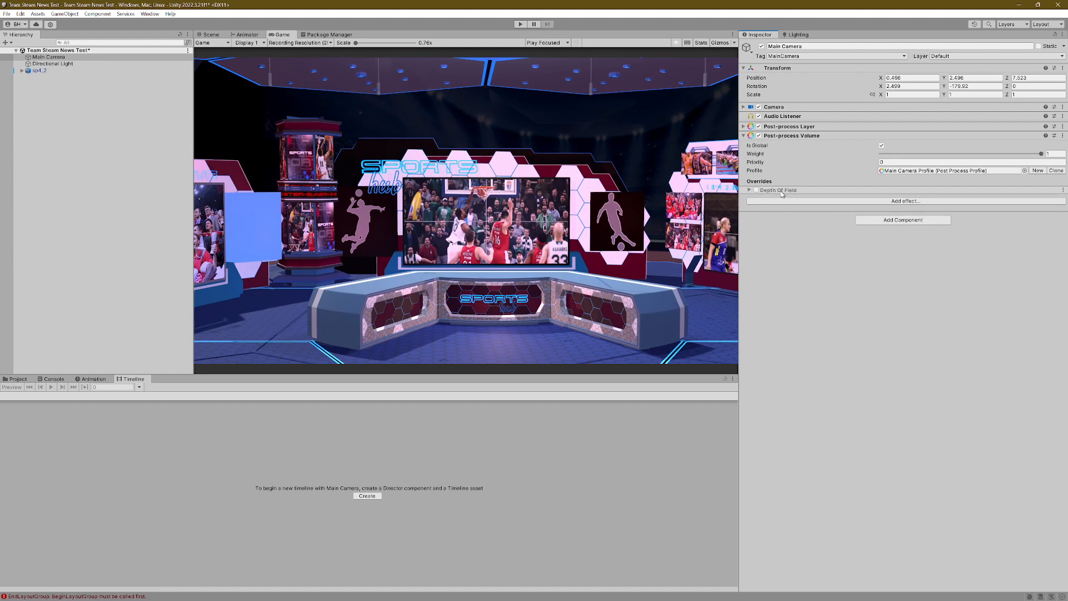
# Add a Bloom effect to the Main Camera's Post-process Volume and expand its settings
pyautogui.click(909, 201)
pyautogui.moveTo(942, 207)
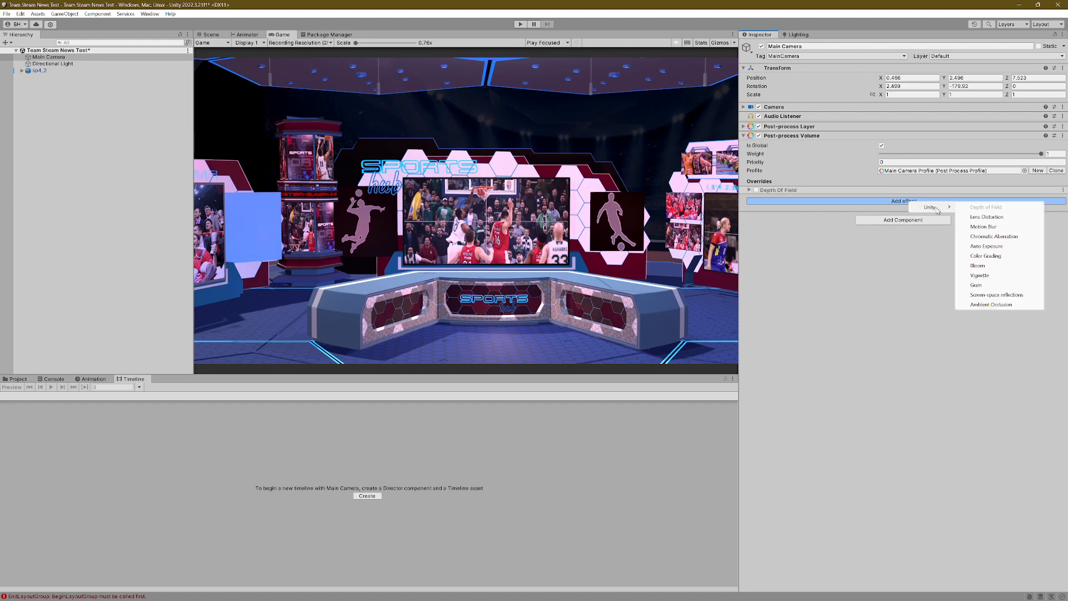
pyautogui.click(991, 266)
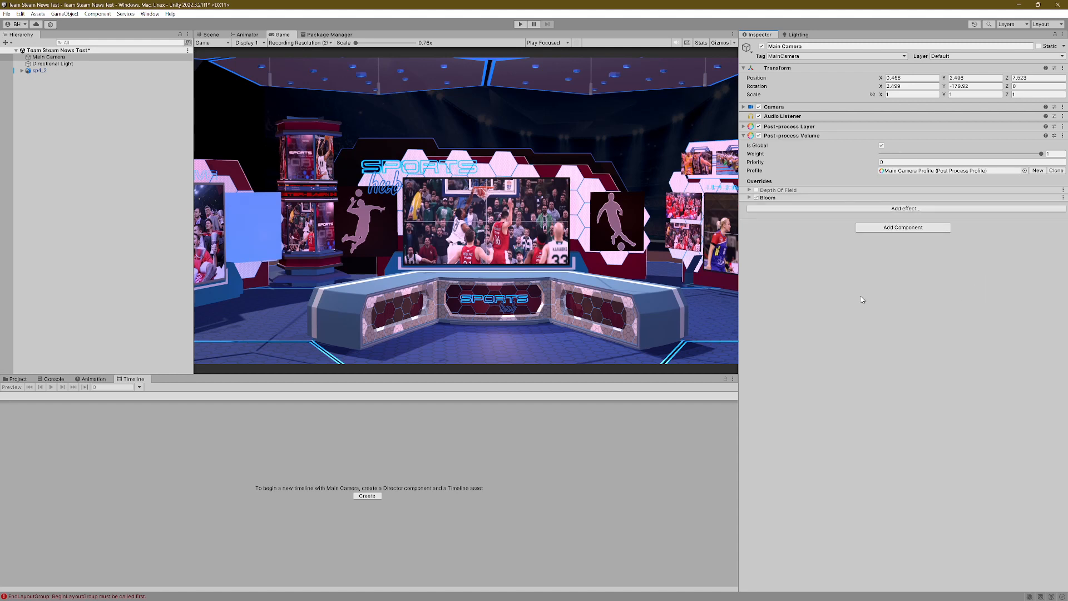
pyautogui.click(750, 198)
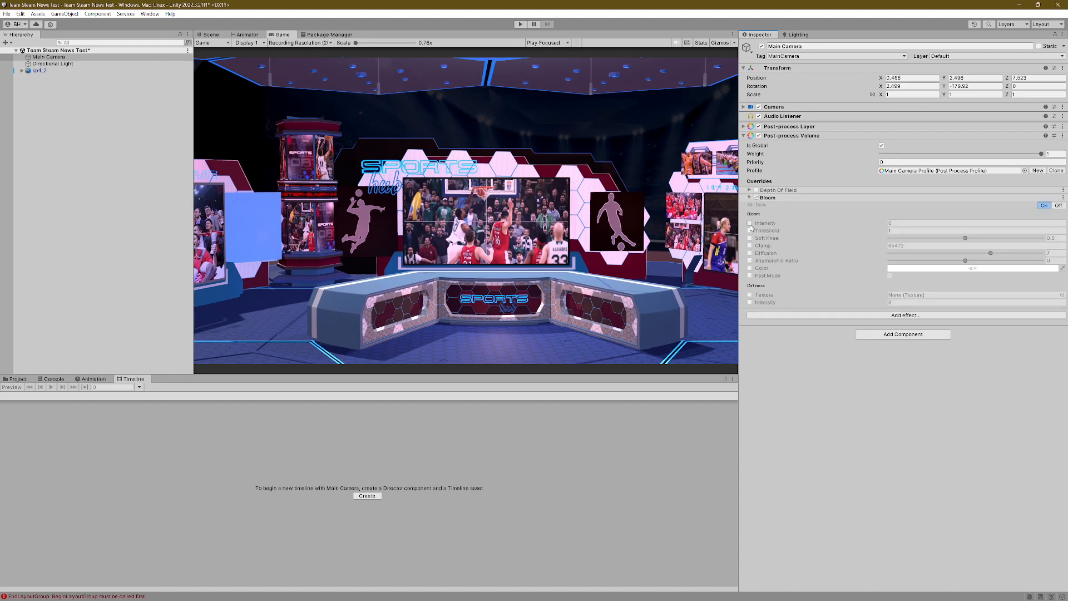
# Enable only Bloom's Intensity and Threshold overrides, setting the intensity to about 4.46 and the threshold to about 1.23
pyautogui.click(750, 223)
pyautogui.click(750, 231)
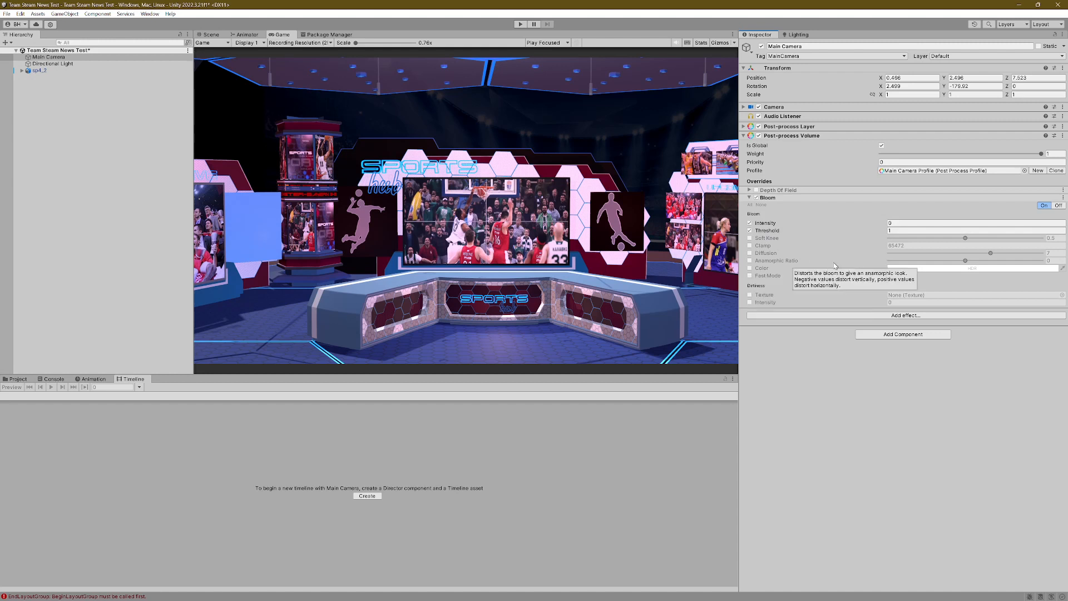
pyautogui.click(750, 261)
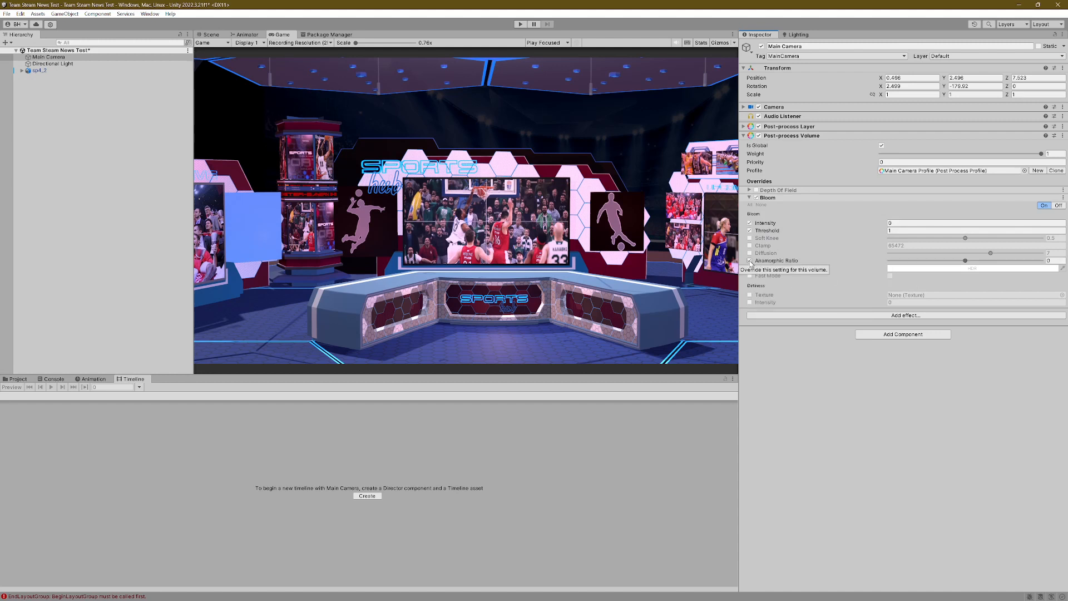
pyautogui.click(750, 261)
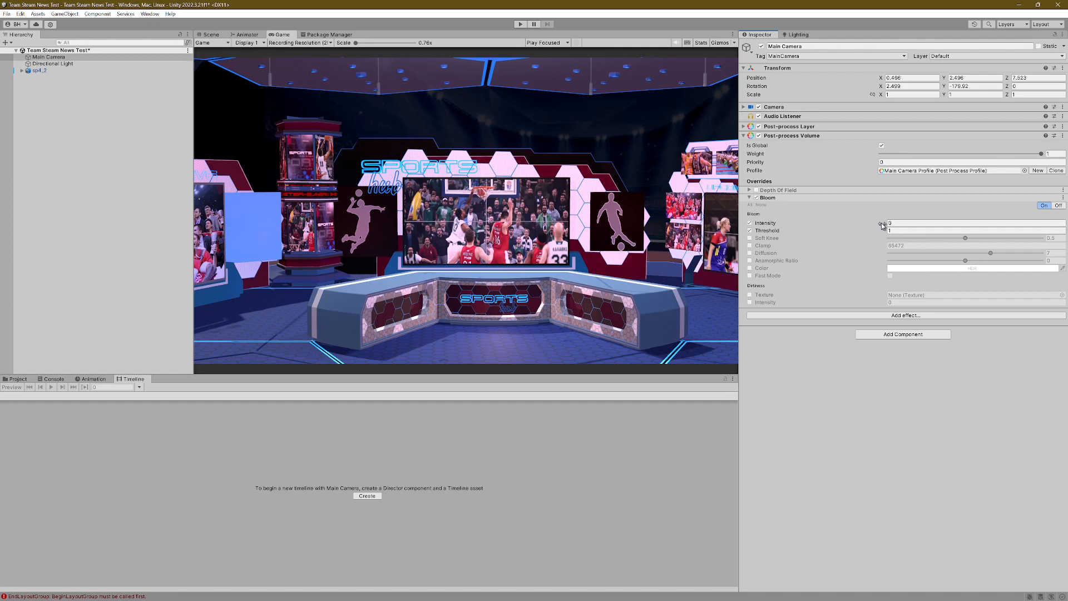
pyautogui.moveTo(882, 222); pyautogui.dragTo(928, 231)
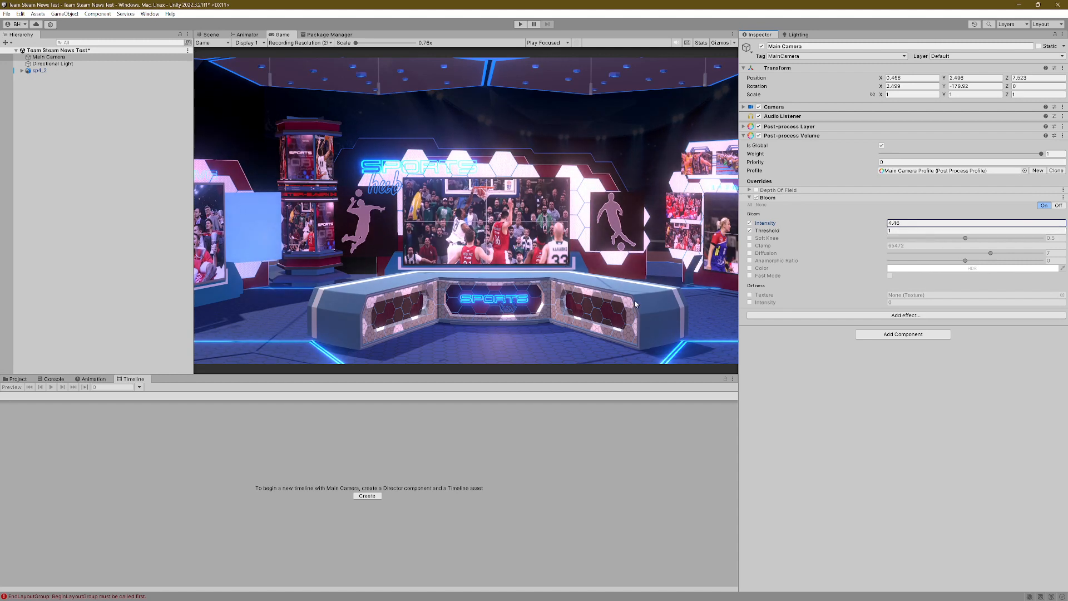
pyautogui.moveTo(882, 234)
pyautogui.mouseDown()
pyautogui.moveTo(871, 232)
pyautogui.moveTo(883, 238)
pyautogui.mouseUp()
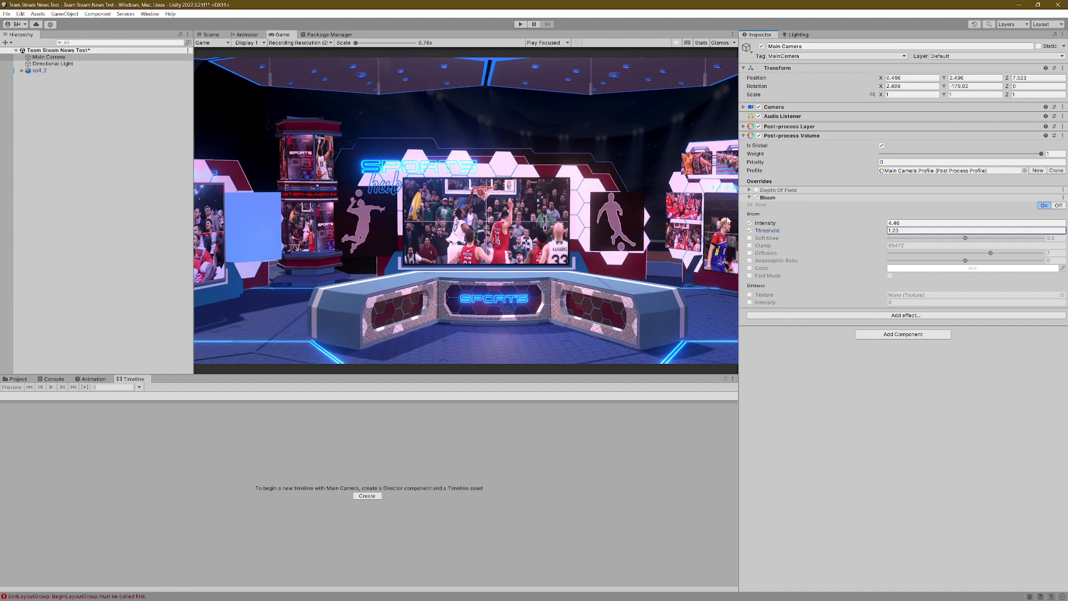
# Select the ceiling mesh in the Scene view and raise its ceil_glow material's emission color intensity to 2
pyautogui.click(496, 65)
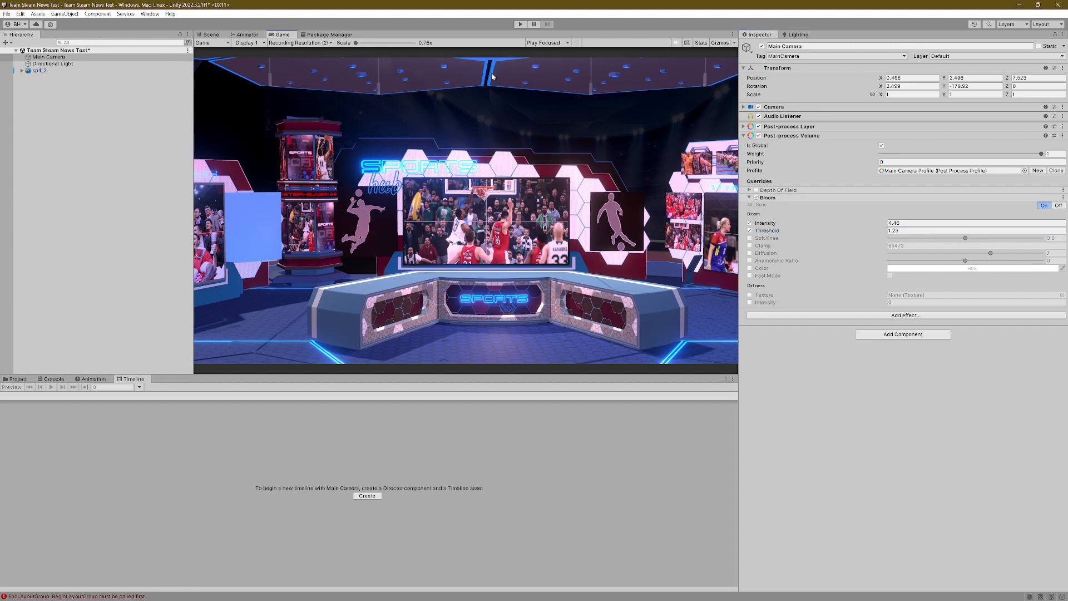
pyautogui.click(212, 35)
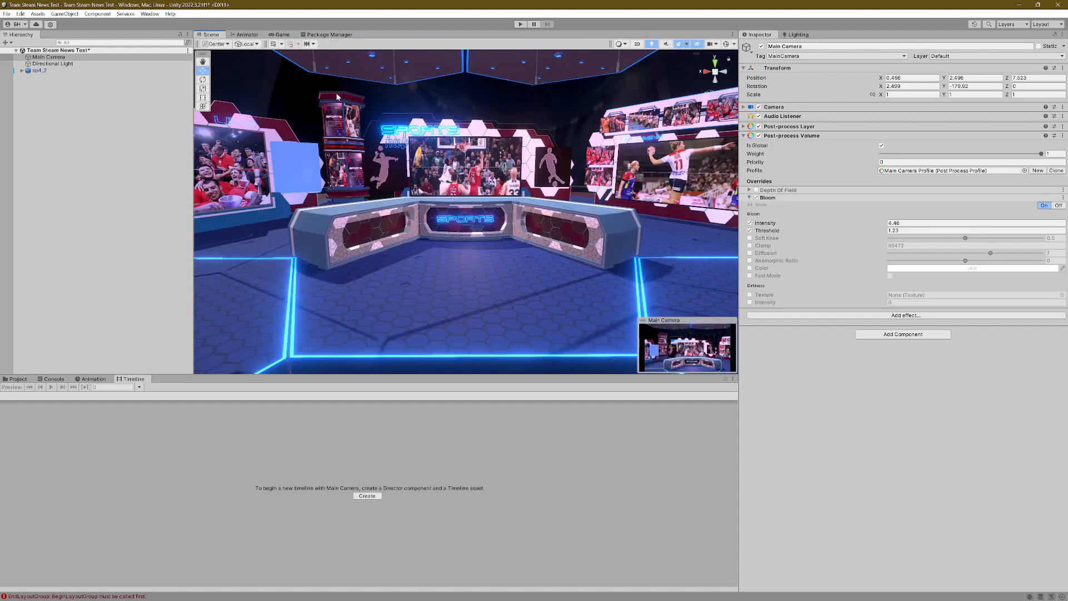
pyautogui.click(467, 68)
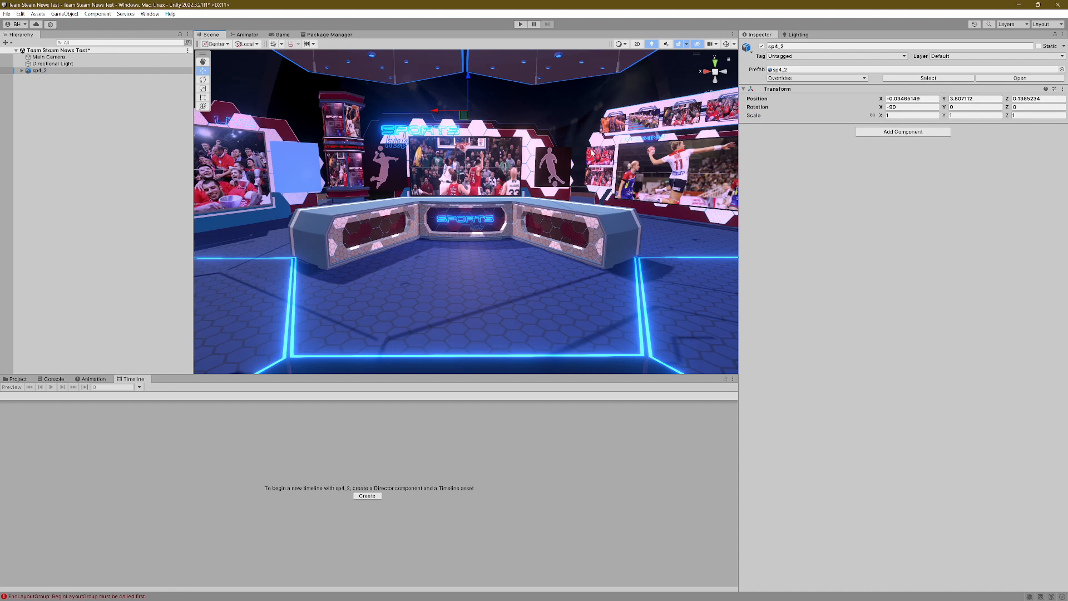
pyautogui.click(468, 67)
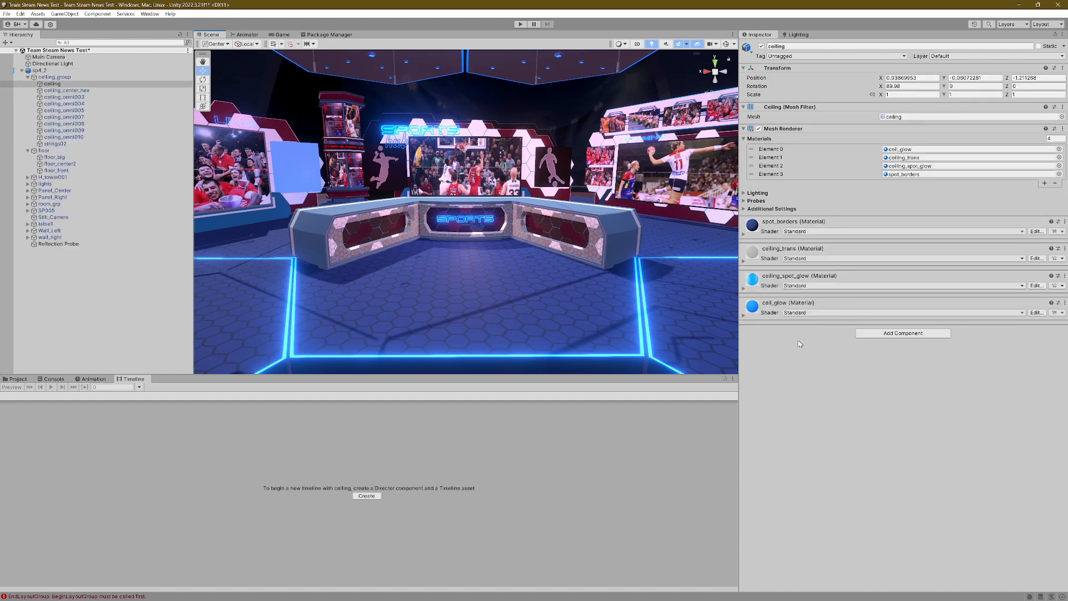
pyautogui.click(745, 315)
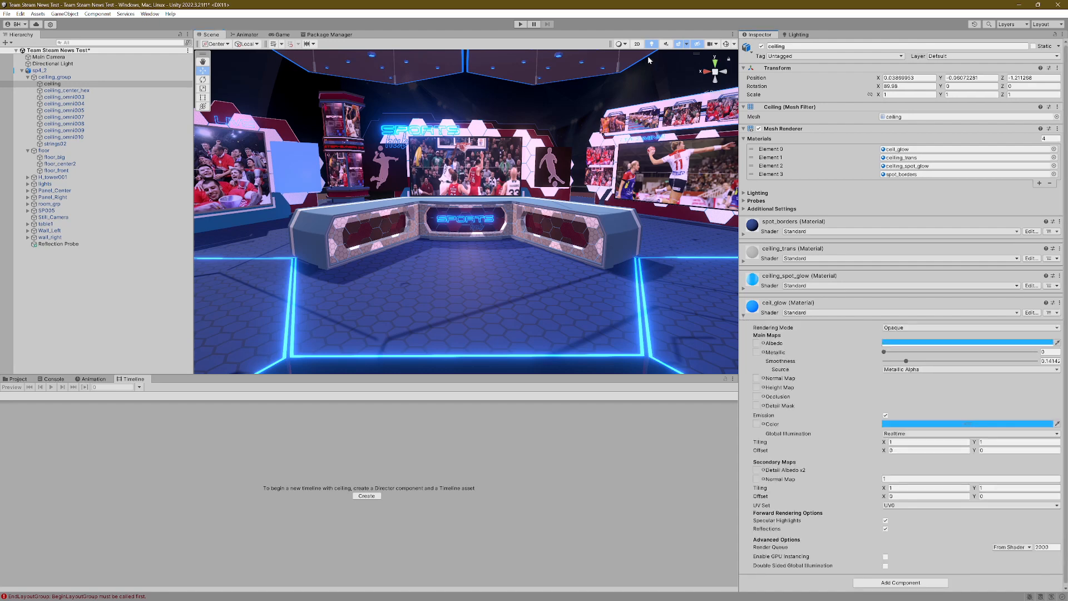
pyautogui.click(892, 427)
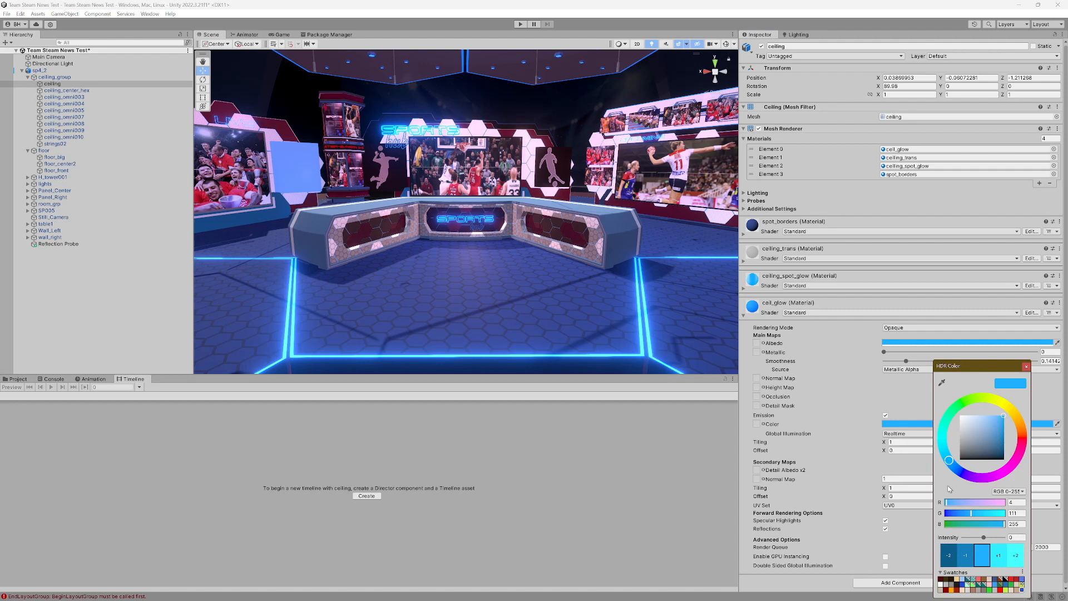
pyautogui.click(1015, 557)
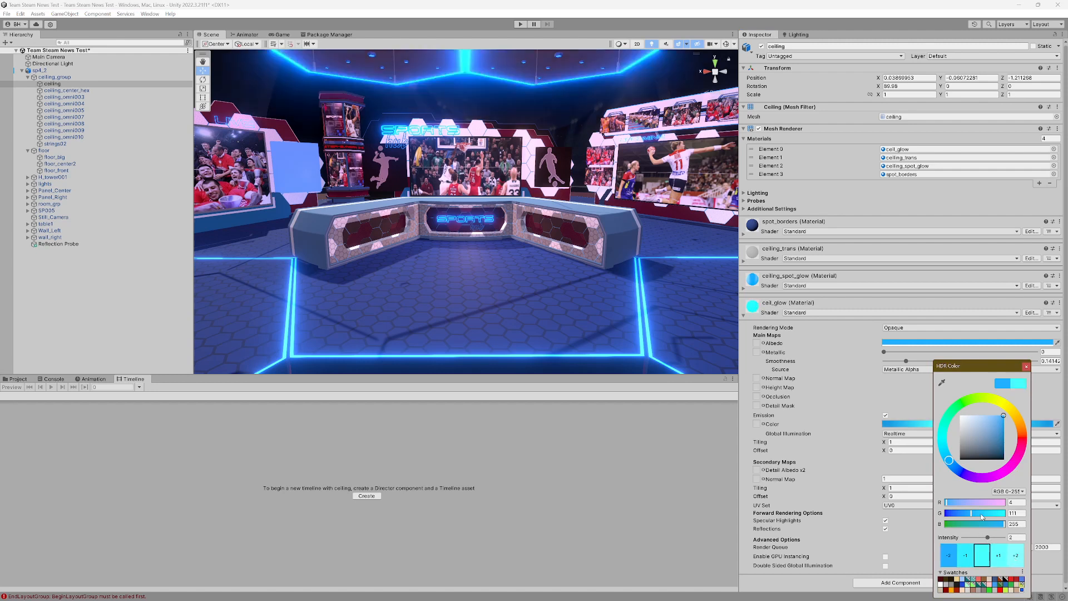
pyautogui.click(1027, 366)
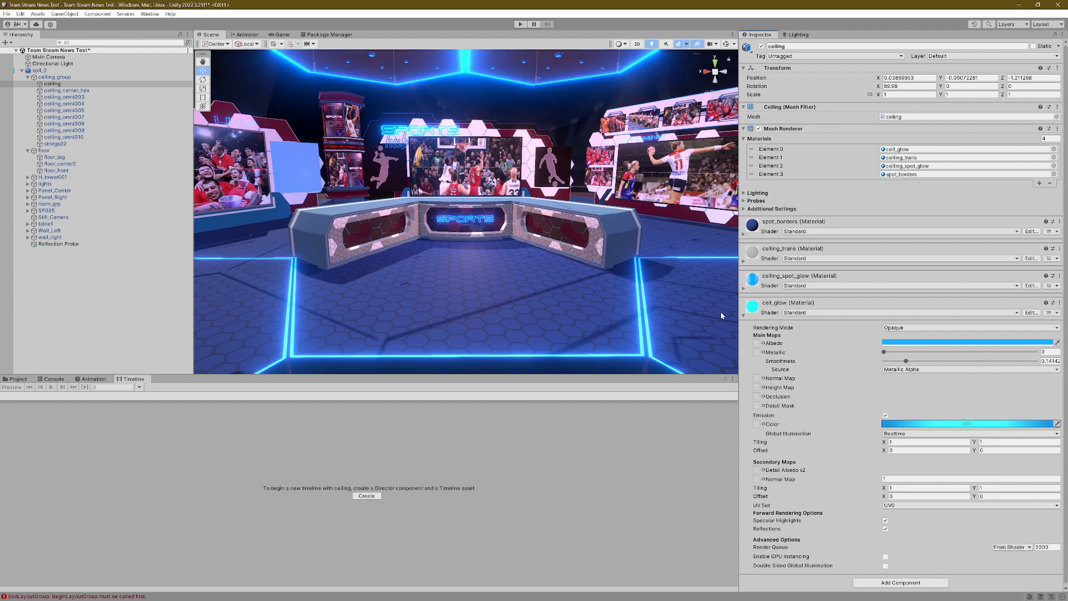
pyautogui.click(745, 316)
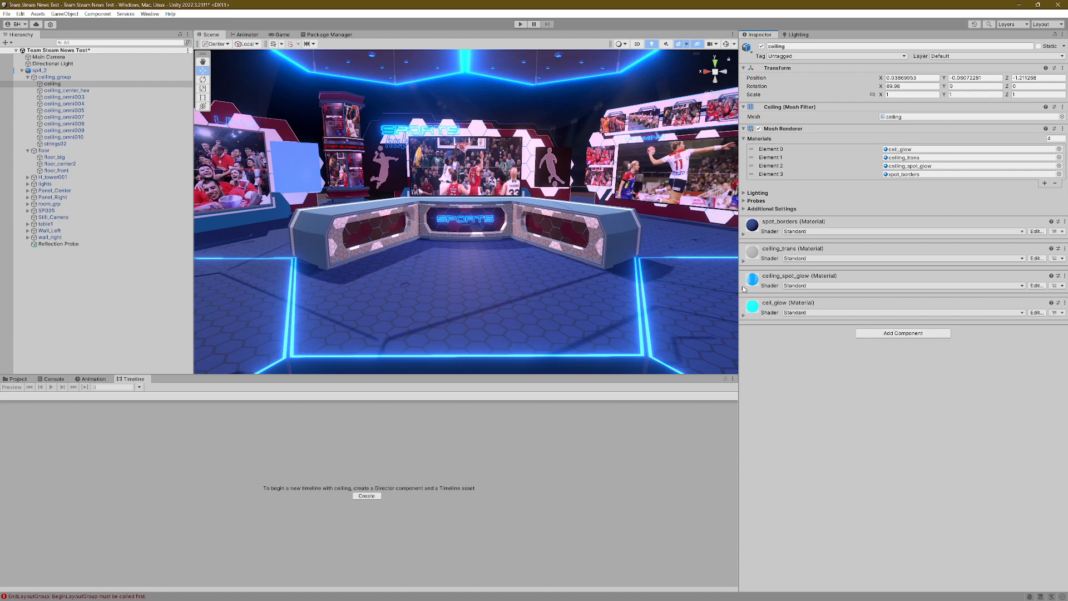
# Set the emission color intensity of the ceiling's ceiling_spot_glow material to 1
pyautogui.click(744, 290)
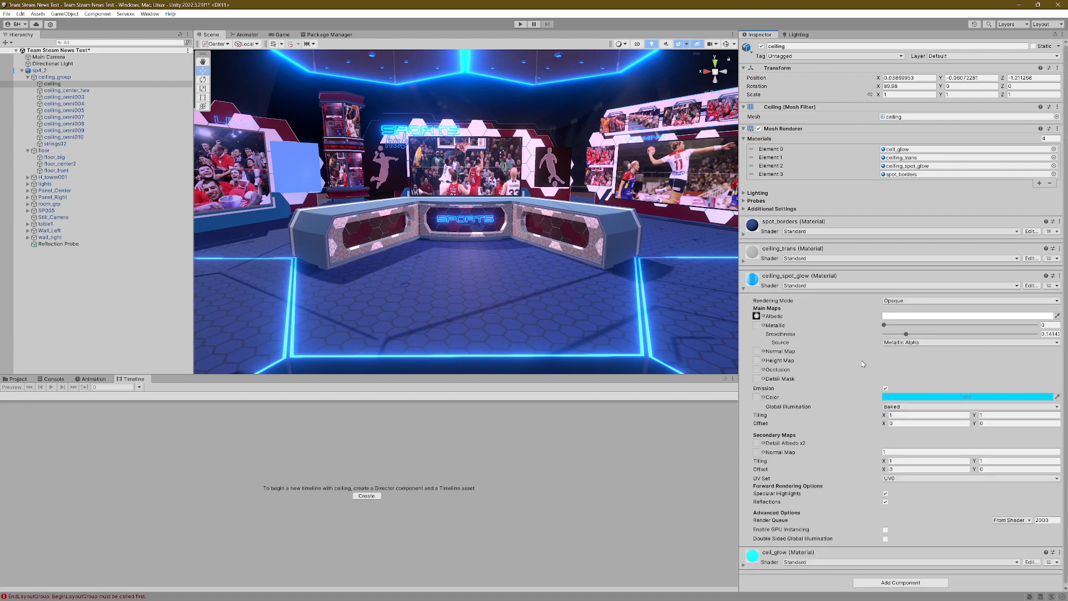
pyautogui.click(975, 398)
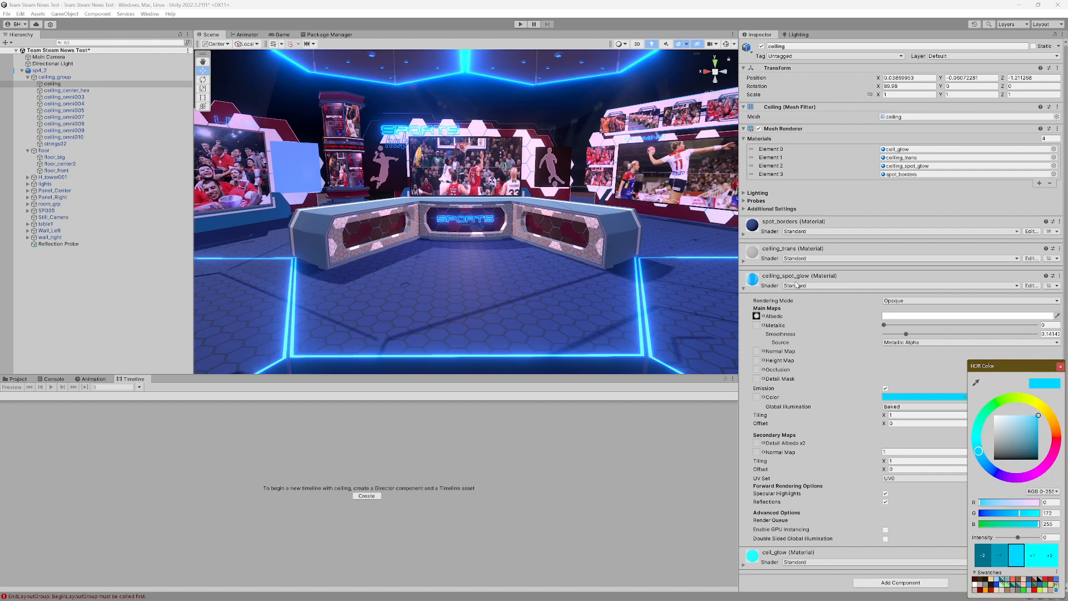
pyautogui.click(1050, 559)
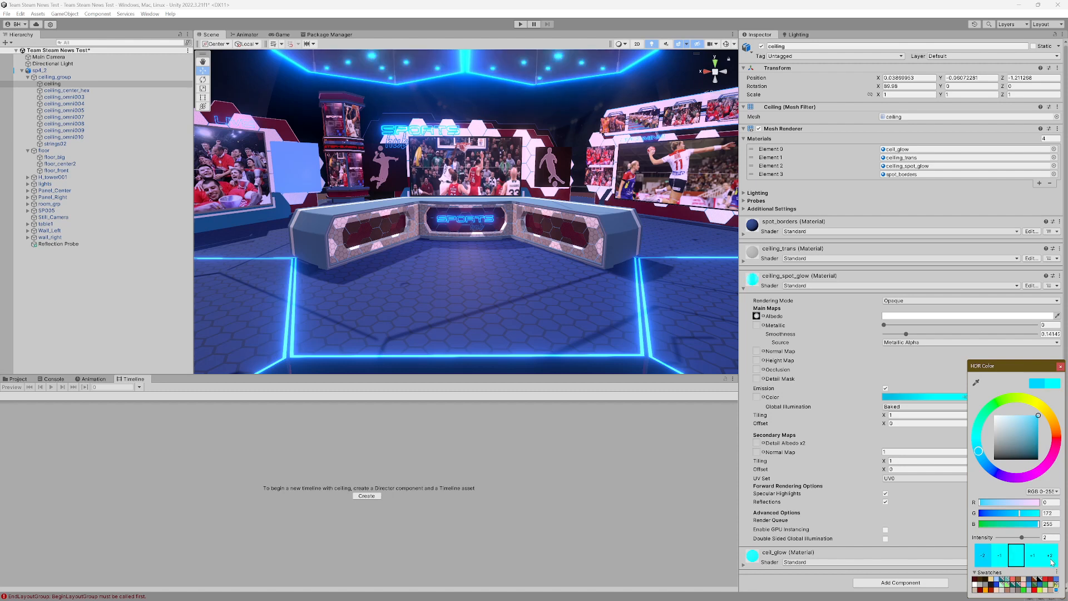
pyautogui.click(998, 563)
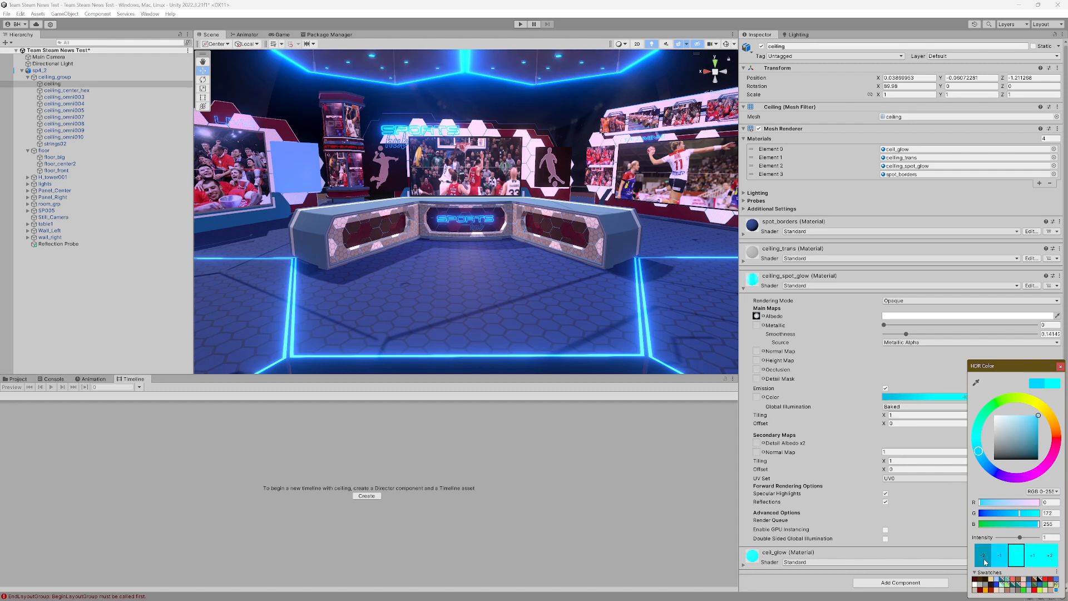
pyautogui.click(1060, 366)
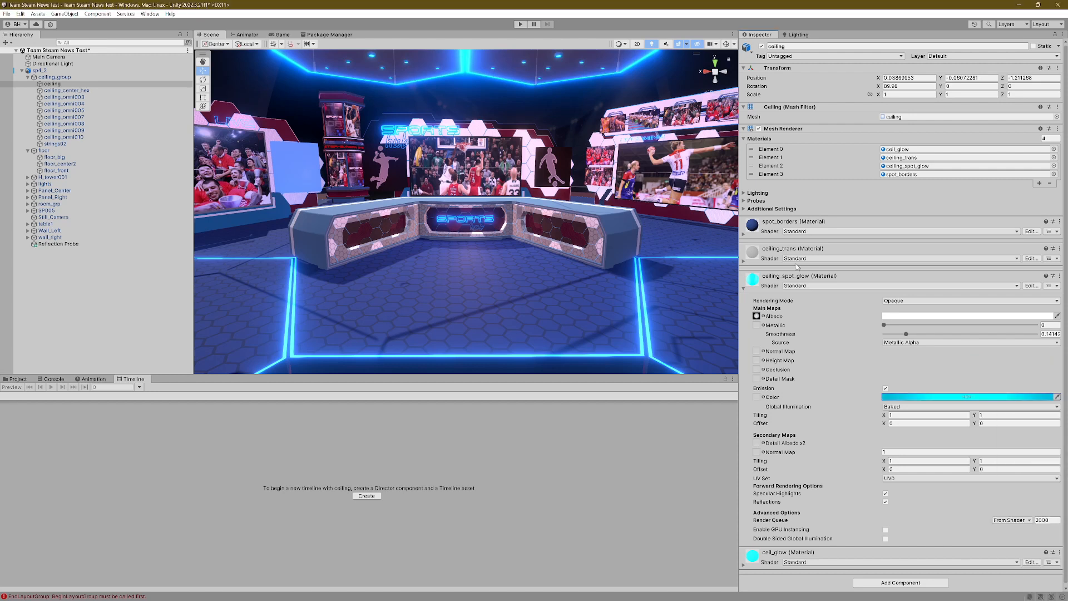
pyautogui.click(746, 289)
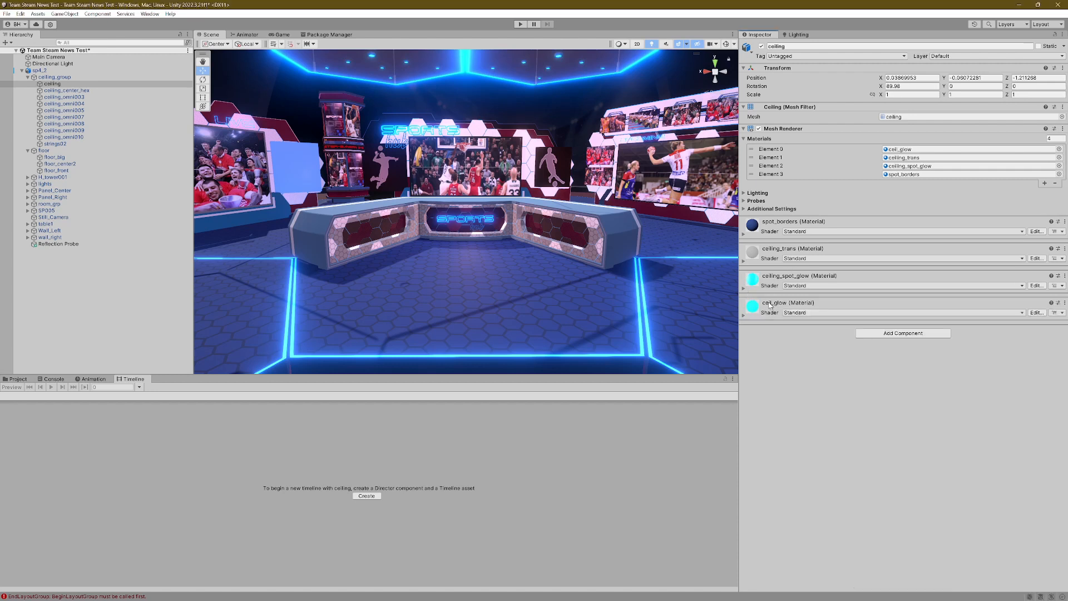
# Add an Ambient Occlusion effect to the Main Camera's Post-process Volume and expand its settings
pyautogui.click(49, 57)
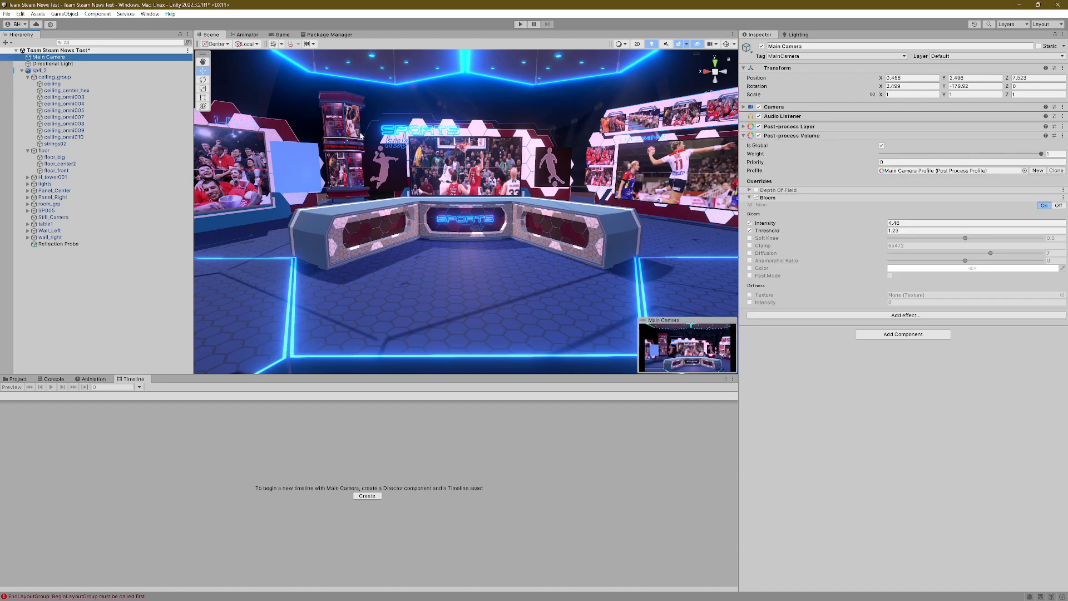
pyautogui.click(750, 198)
pyautogui.click(908, 209)
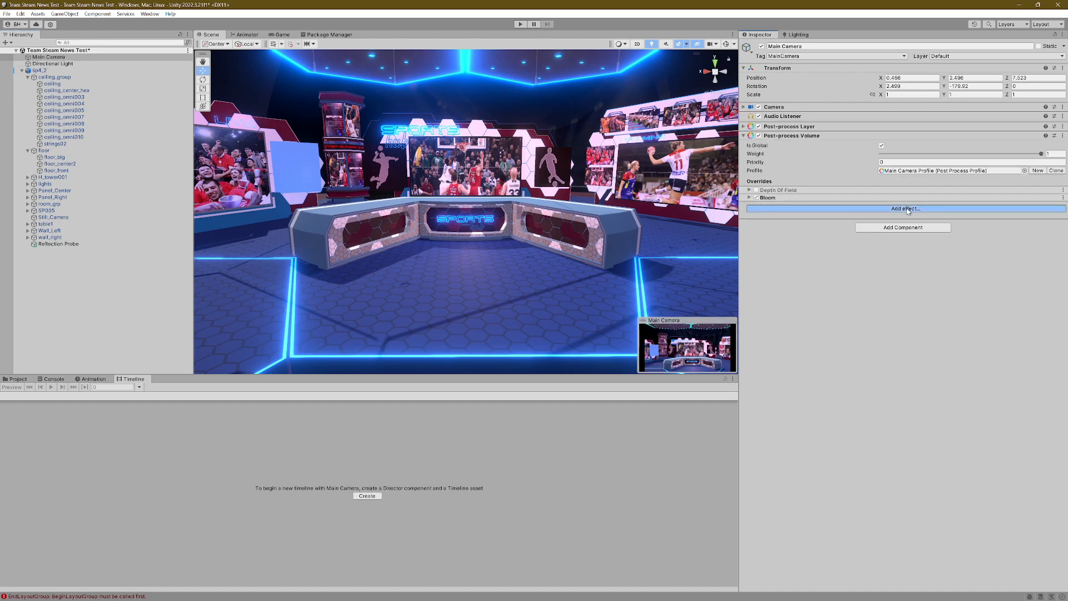
pyautogui.moveTo(943, 214)
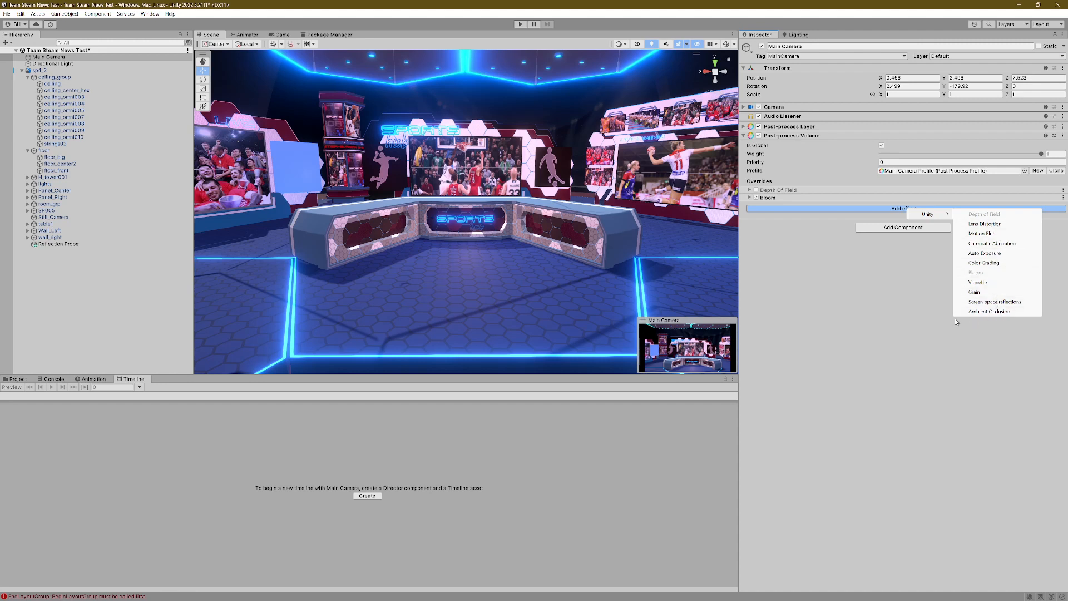
pyautogui.click(987, 312)
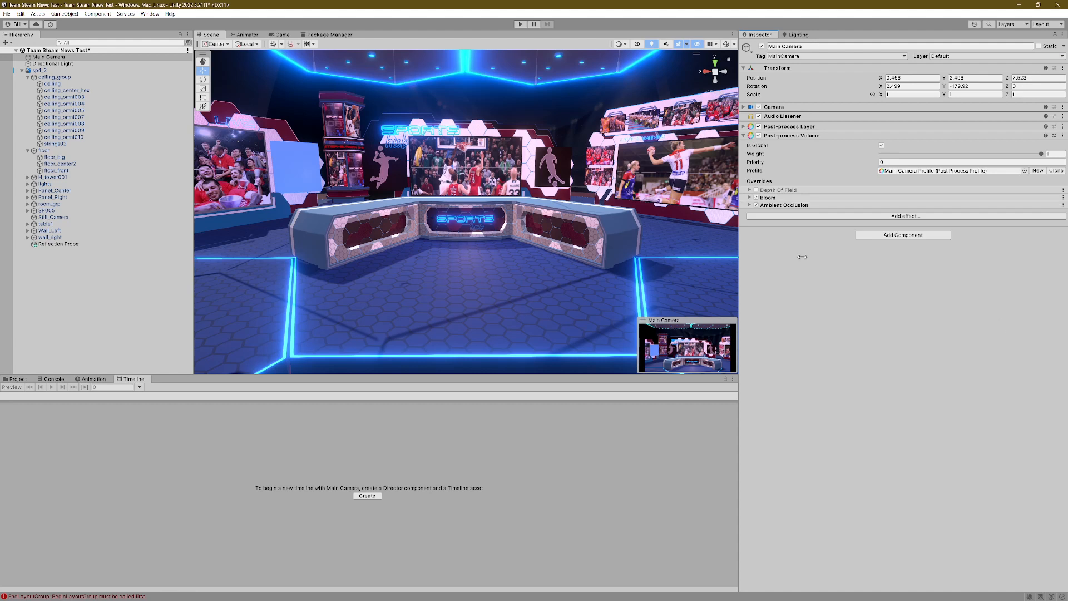
pyautogui.click(750, 205)
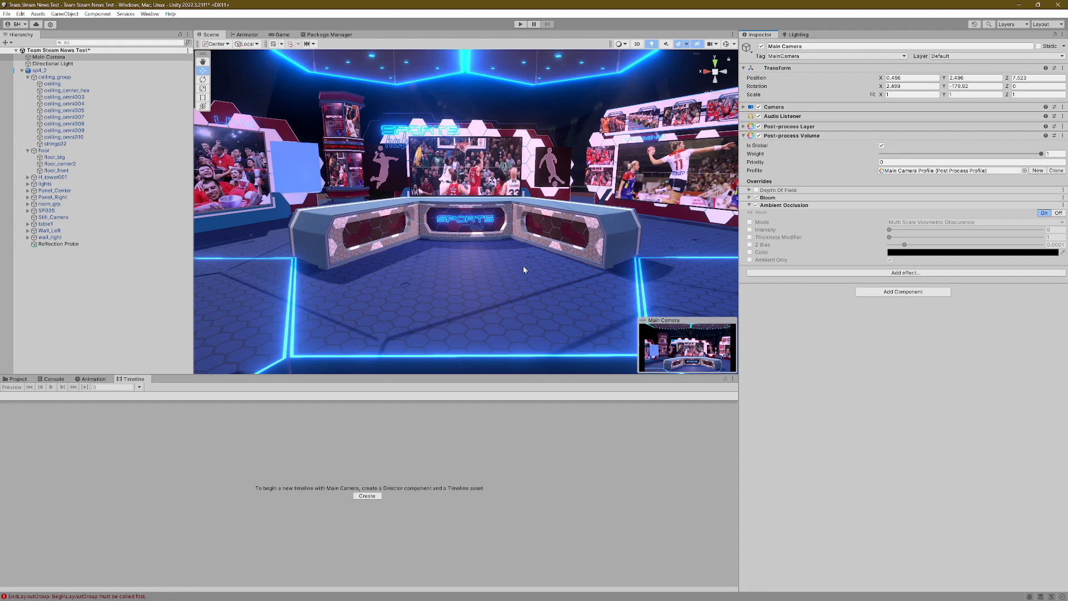
# Override Ambient Occlusion's mode with Scalable Ambient Obscurance and its intensity with about 0.71, checking it in the Game view
pyautogui.click(749, 222)
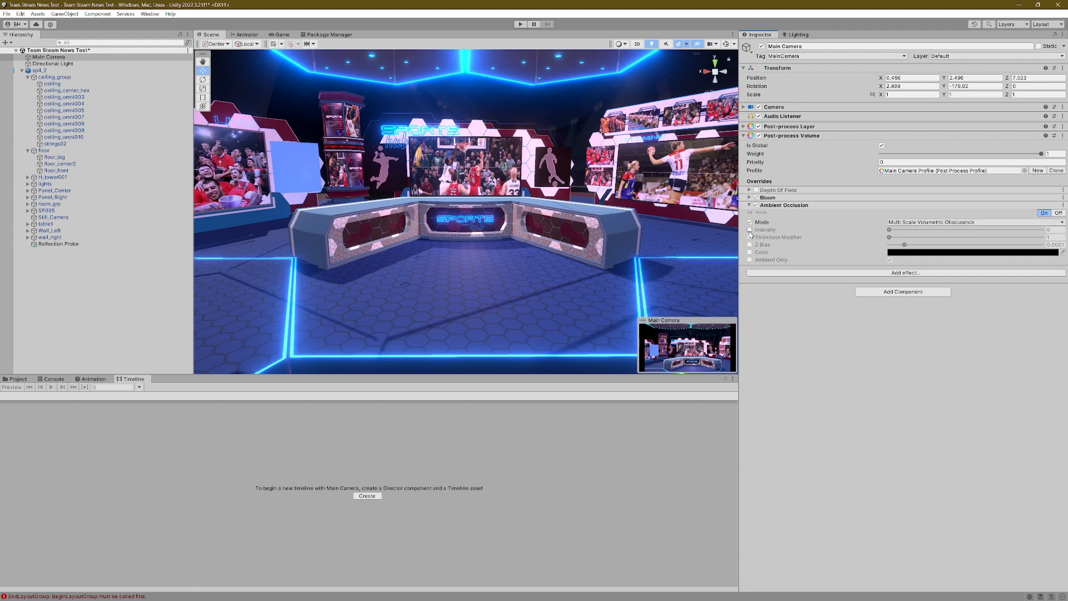
pyautogui.click(281, 35)
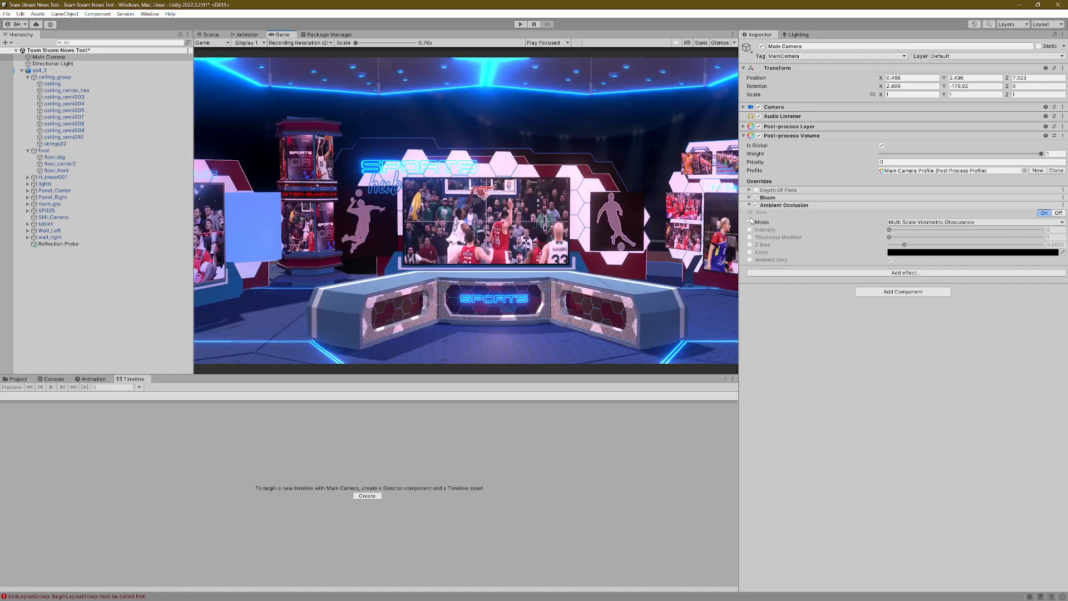
pyautogui.click(750, 229)
pyautogui.click(933, 222)
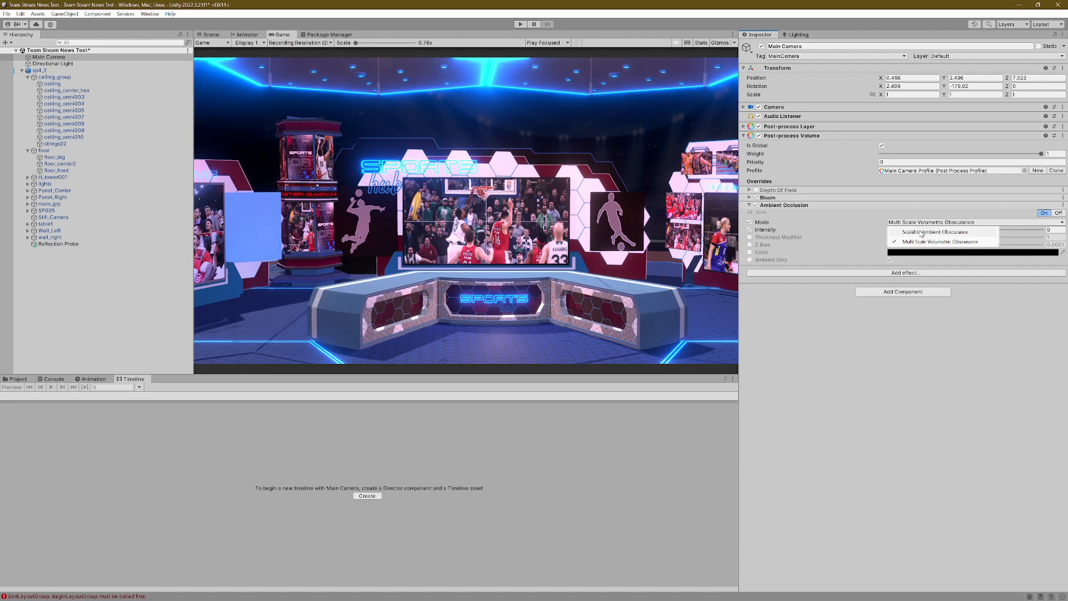
pyautogui.click(922, 232)
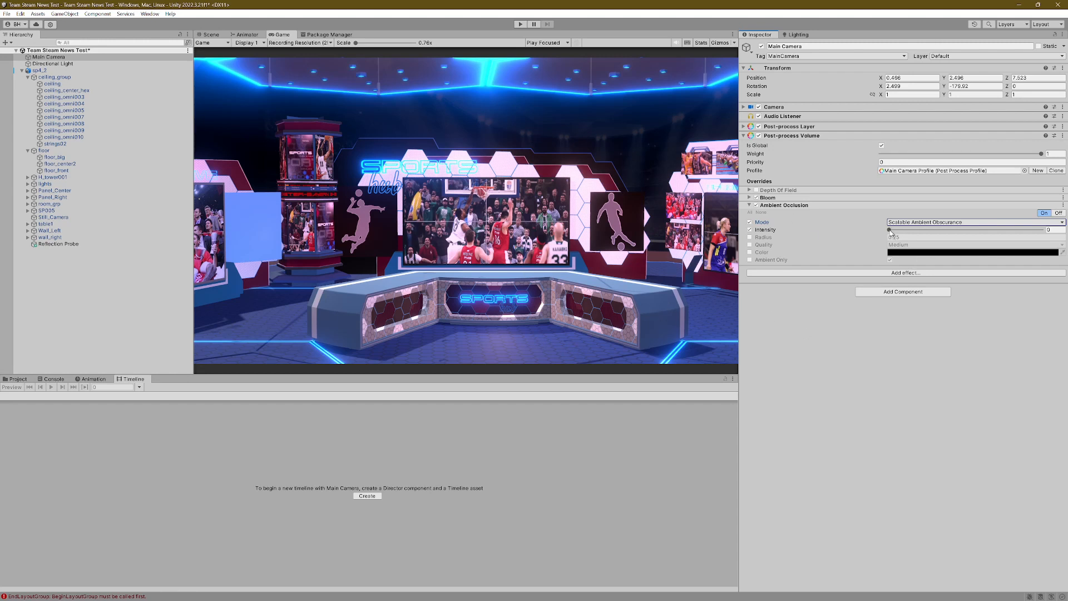
pyautogui.moveTo(890, 230); pyautogui.dragTo(917, 243)
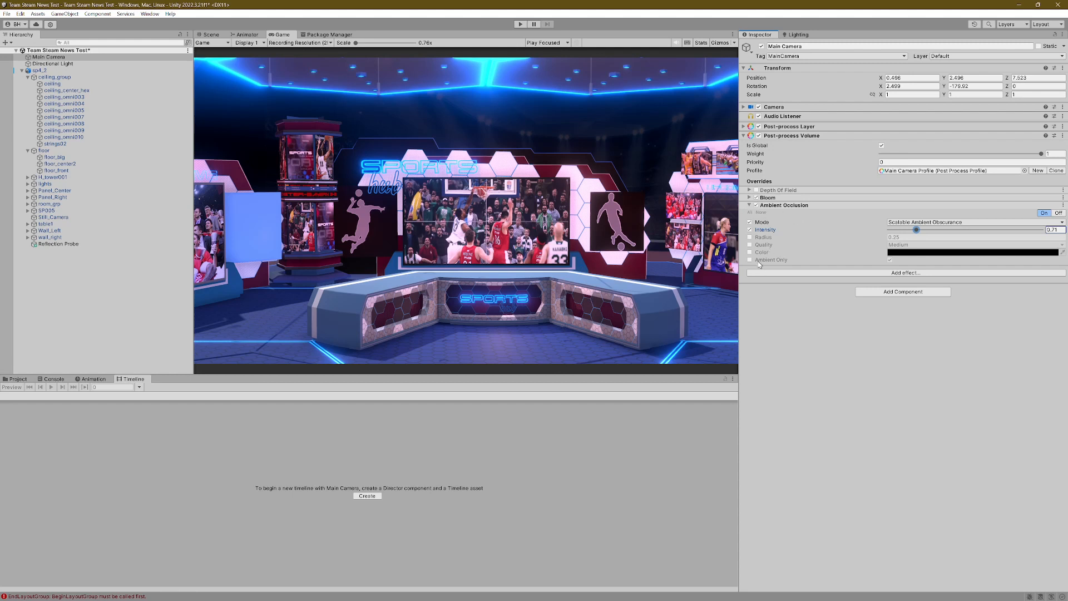
pyautogui.click(753, 206)
# Add a Color Grading effect to the Main Camera's Post-process Volume and expand its settings
pyautogui.click(909, 217)
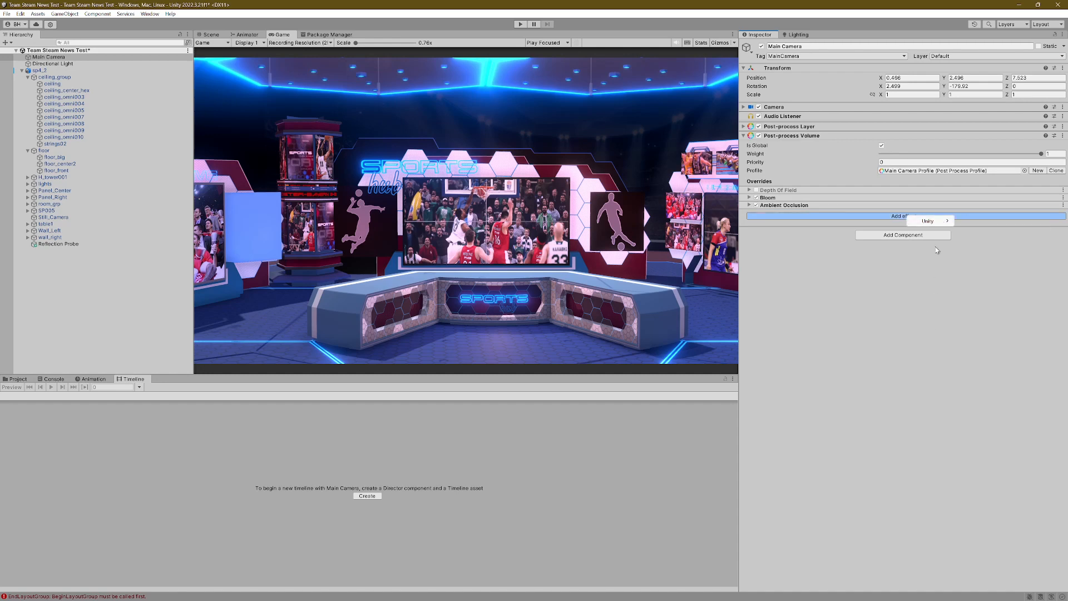
pyautogui.moveTo(940, 221)
pyautogui.click(996, 270)
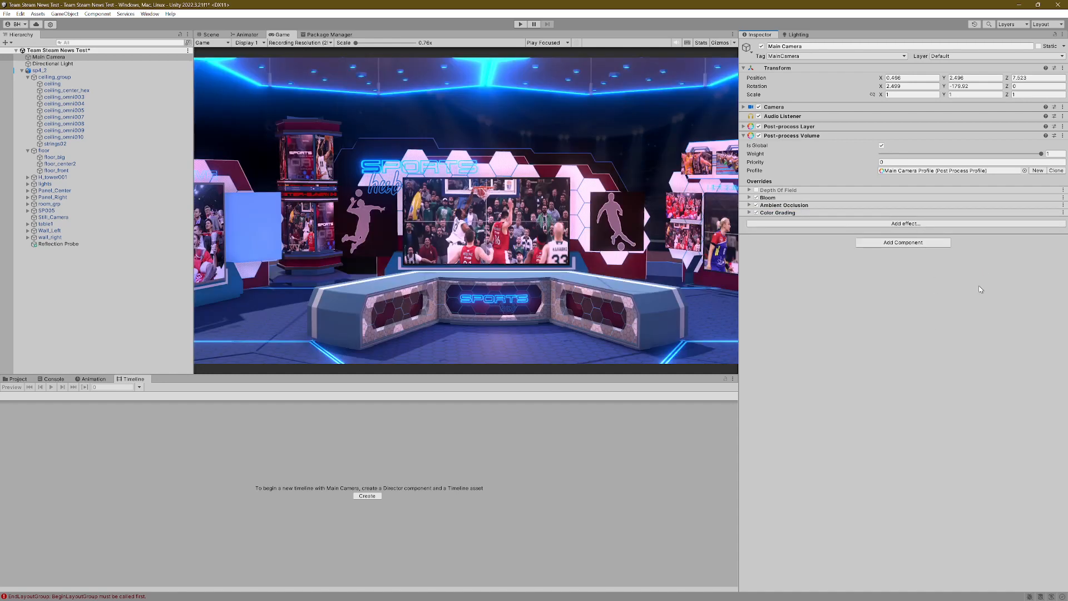
pyautogui.click(749, 214)
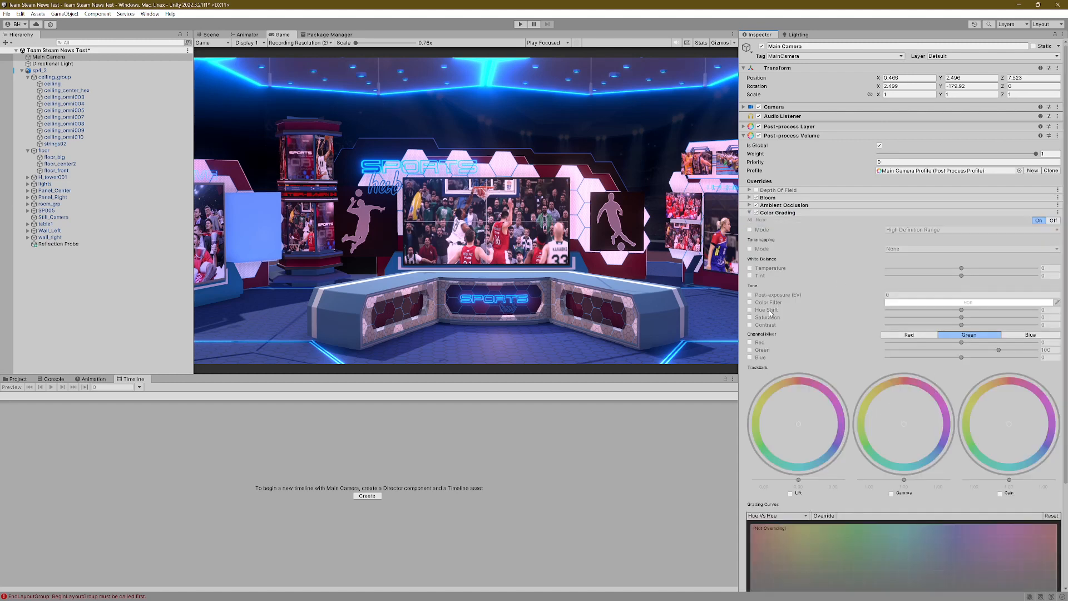
# Enable Color Grading's Contrast and Saturation overrides, setting contrast to about 6.3 and saturation to about 8.2 after trying -100
pyautogui.click(750, 325)
pyautogui.moveTo(968, 326)
pyautogui.mouseDown()
pyautogui.moveTo(983, 328)
pyautogui.moveTo(871, 331)
pyautogui.moveTo(969, 336)
pyautogui.mouseUp()
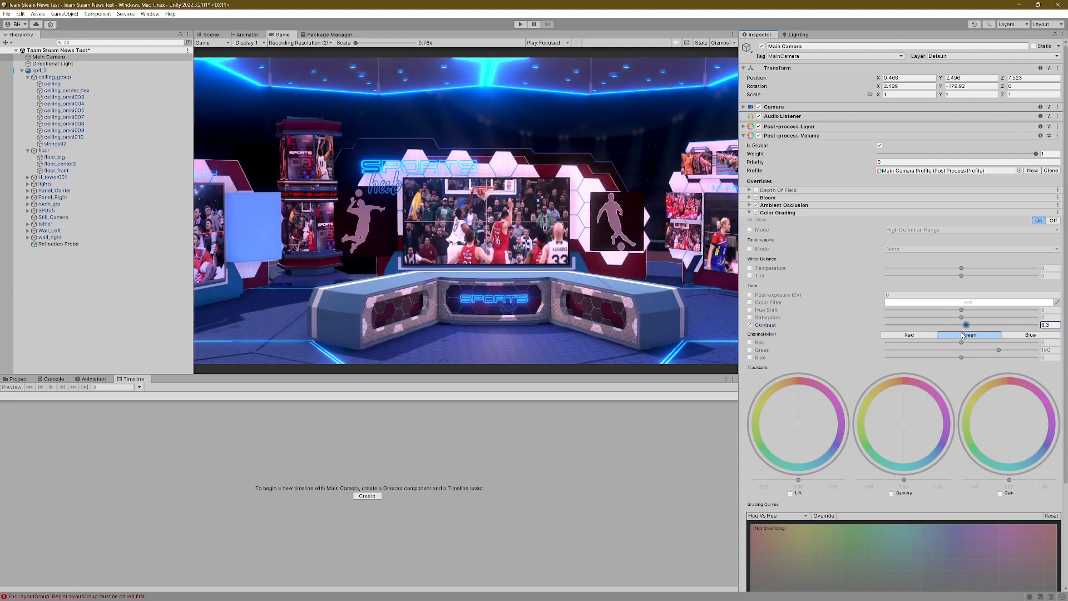
pyautogui.click(749, 317)
pyautogui.moveTo(961, 320); pyautogui.dragTo(836, 325)
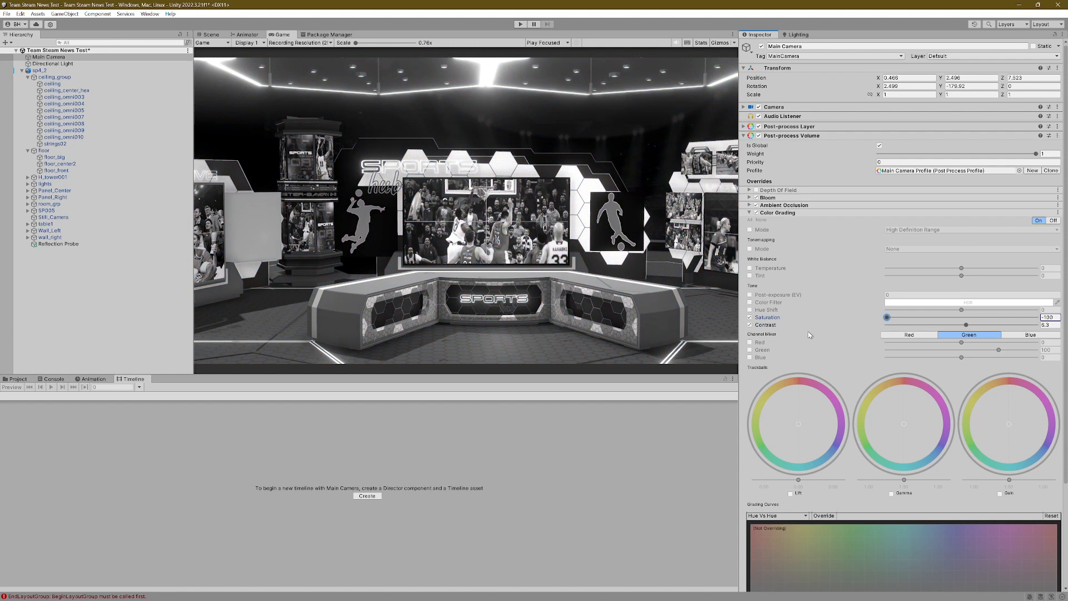
pyautogui.moveTo(810, 334); pyautogui.dragTo(970, 332)
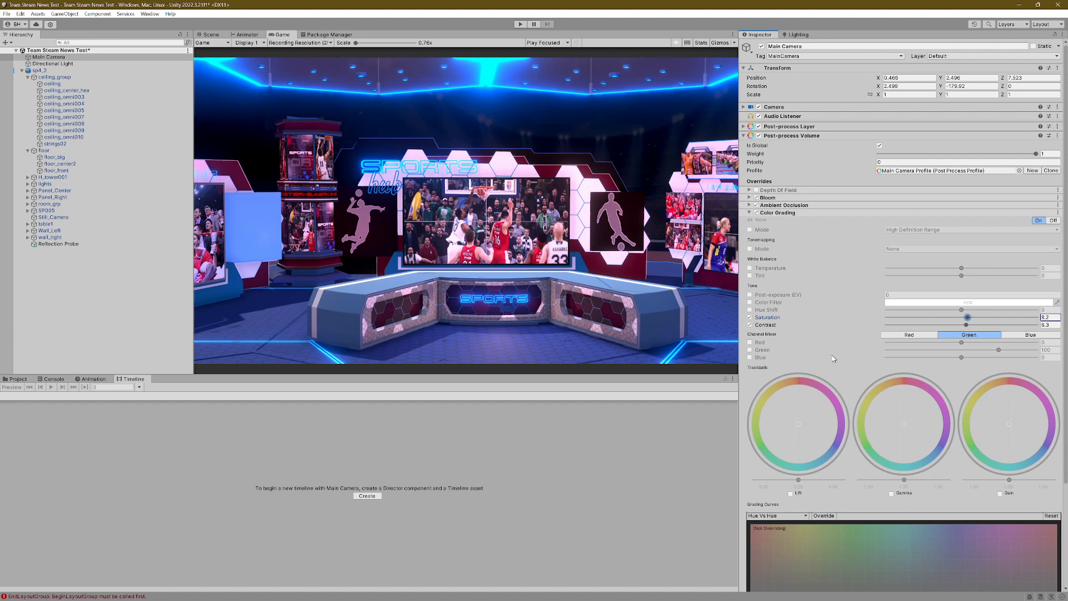
pyautogui.click(749, 213)
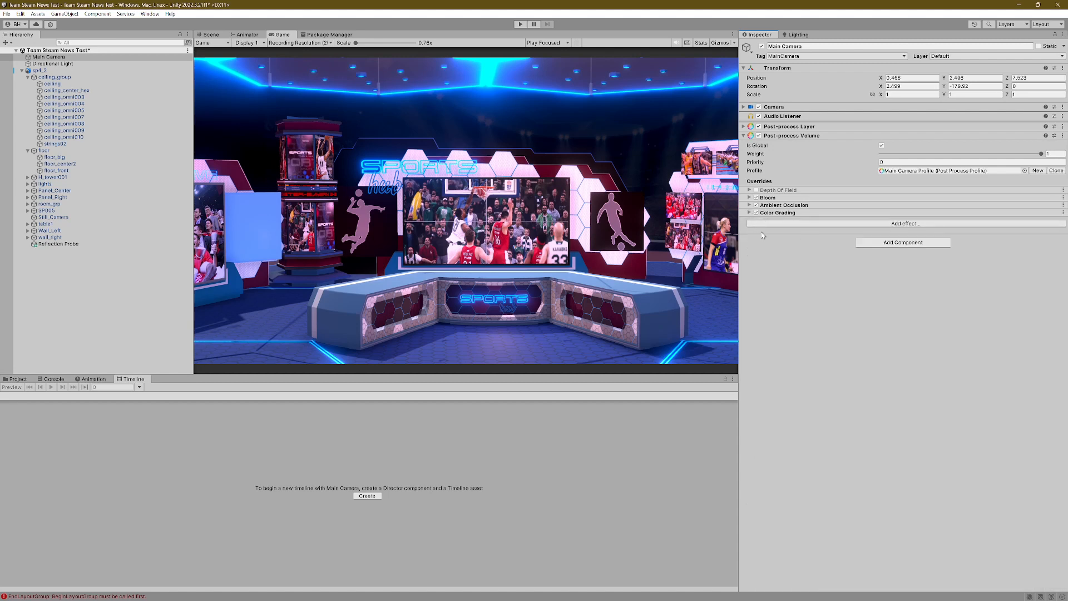
# Add a Chromatic Aberration effect to the Main Camera's Post-process Volume and expand its settings
pyautogui.click(911, 224)
pyautogui.moveTo(947, 231)
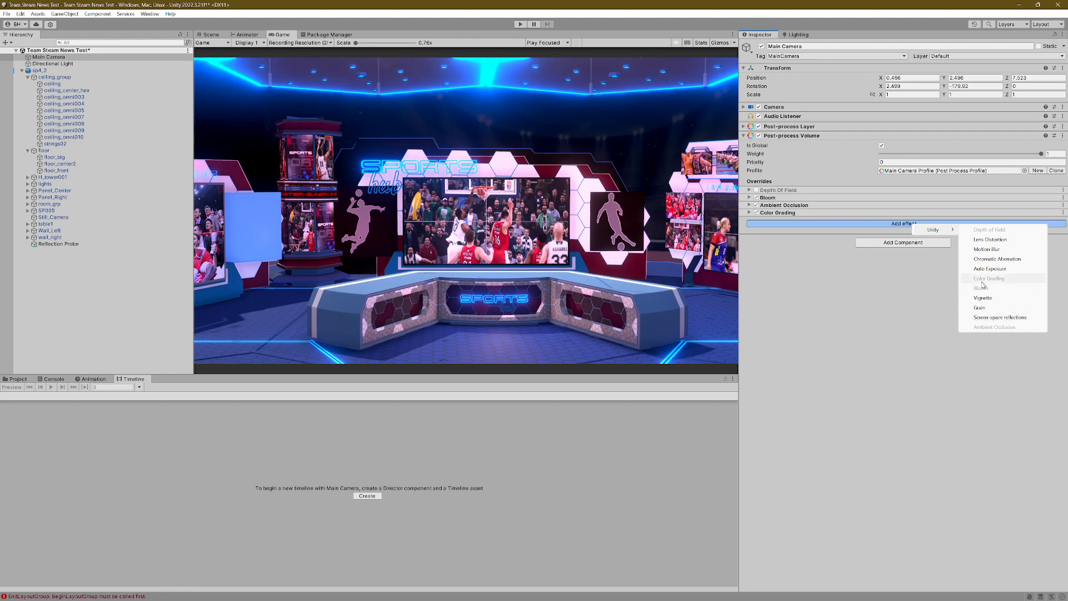
pyautogui.click(1002, 259)
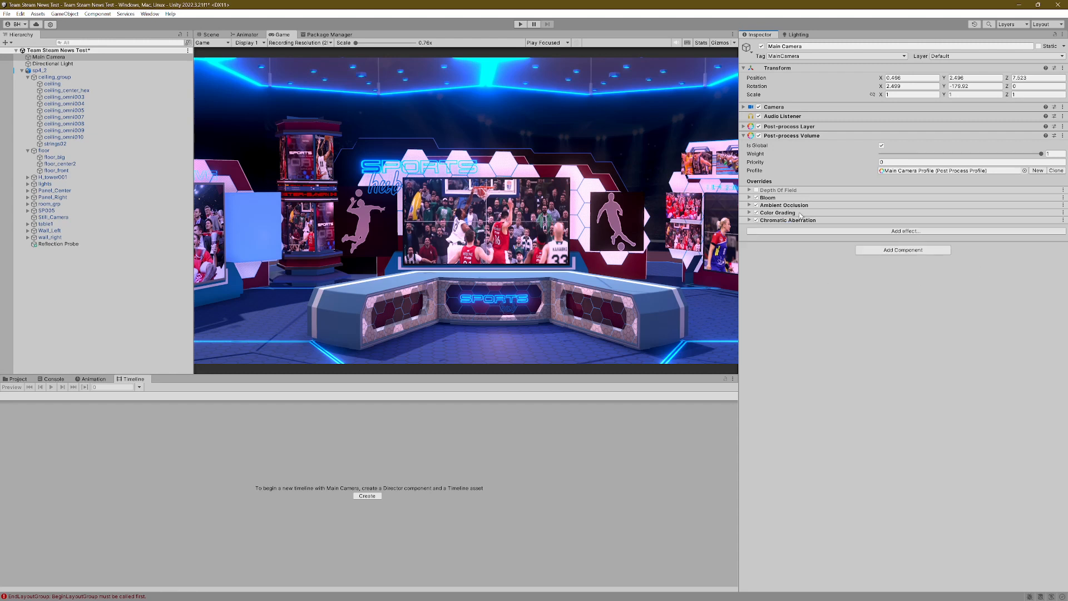
pyautogui.click(751, 221)
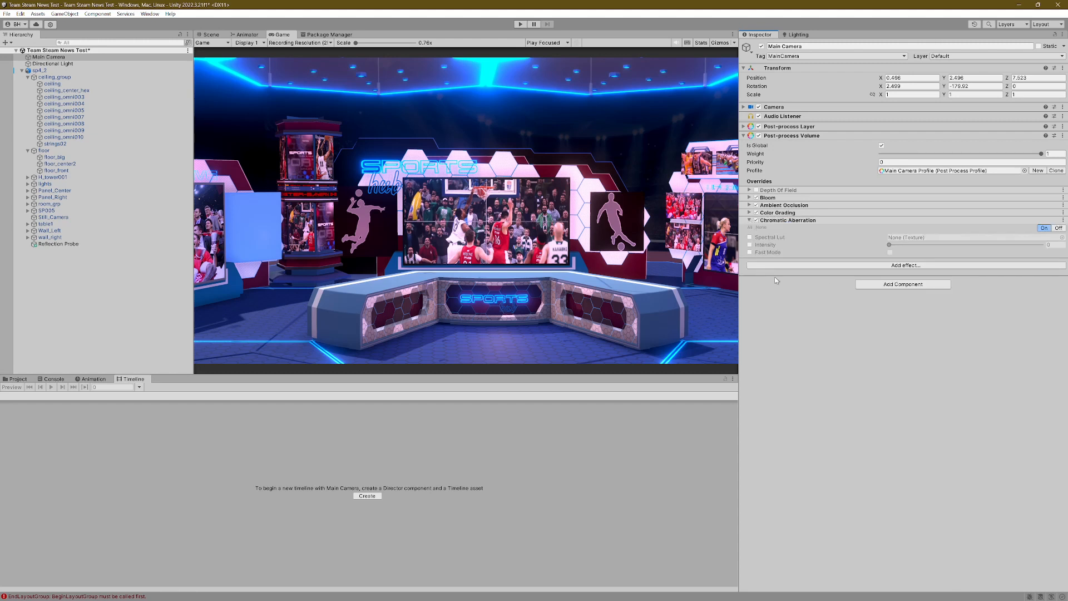
# Enable only Chromatic Aberration's Intensity override, set it to about 0.177, and collapse the effect's settings
pyautogui.click(750, 237)
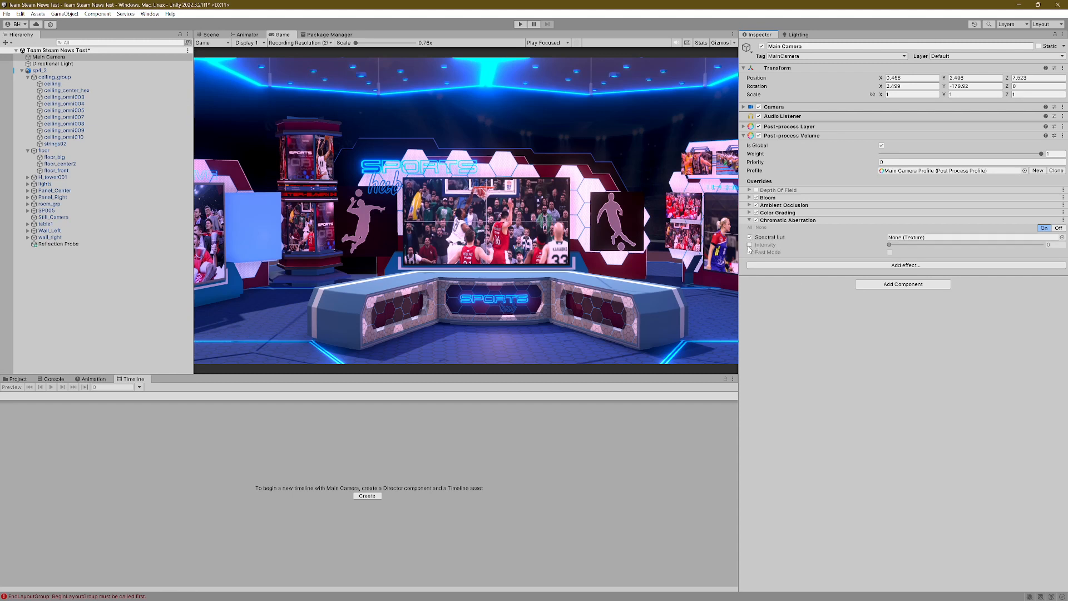
pyautogui.click(750, 244)
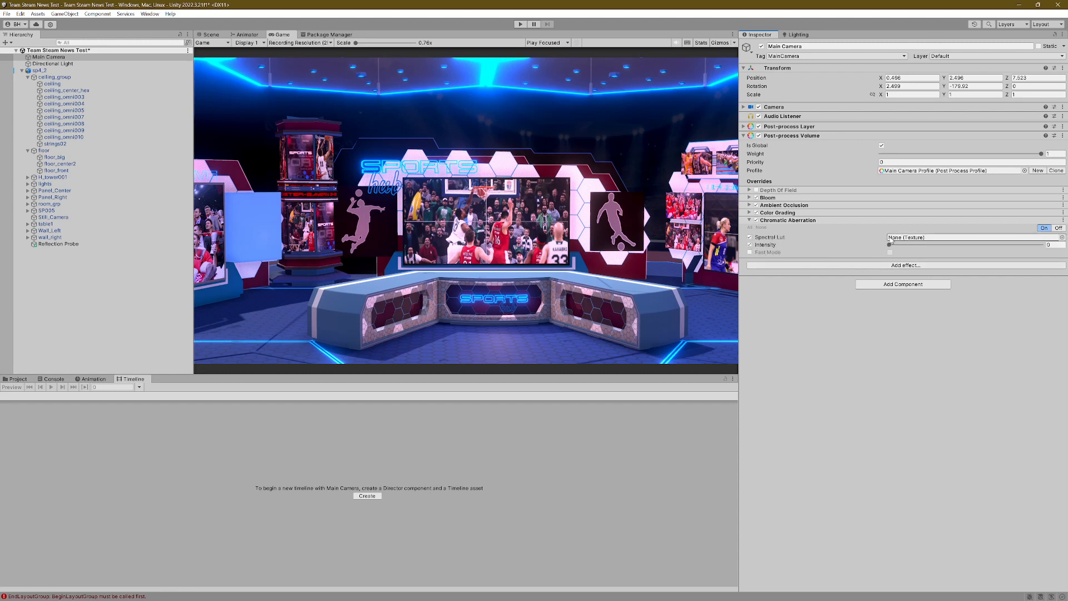
pyautogui.click(750, 237)
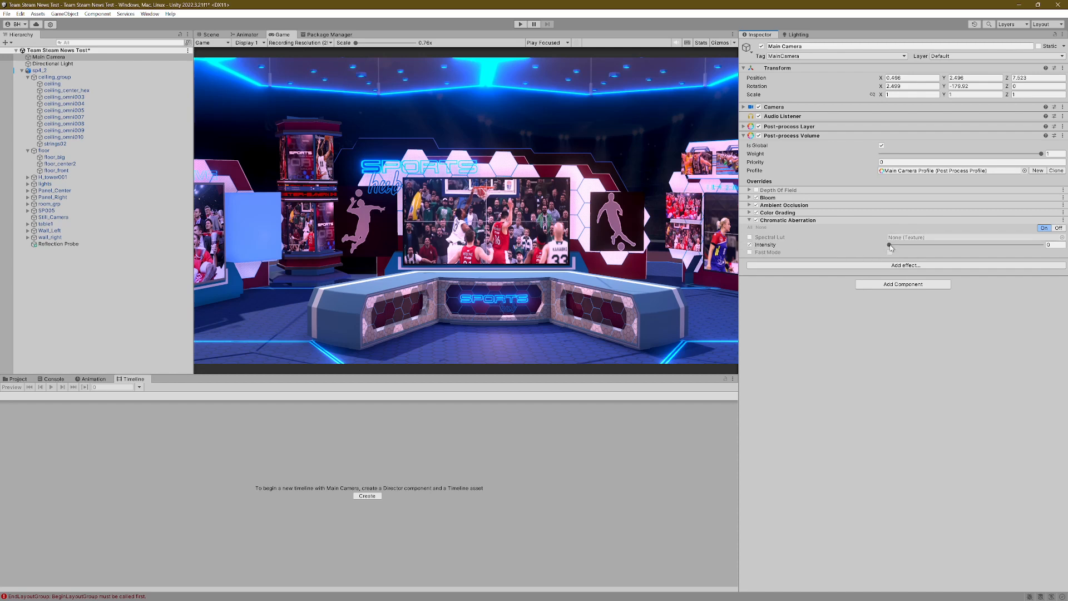
pyautogui.moveTo(891, 247); pyautogui.dragTo(918, 258)
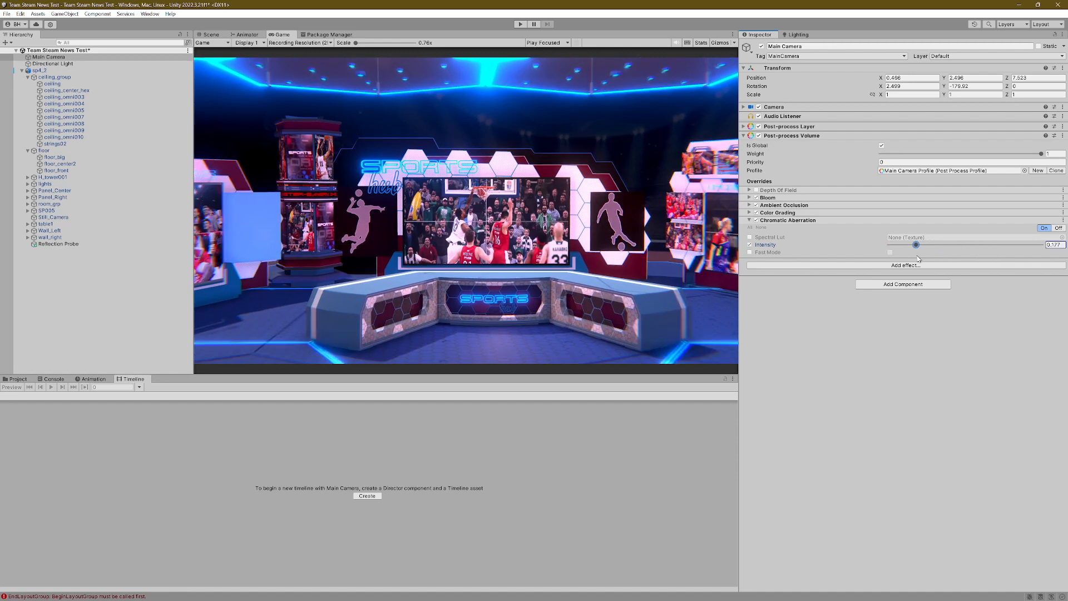
pyautogui.click(750, 220)
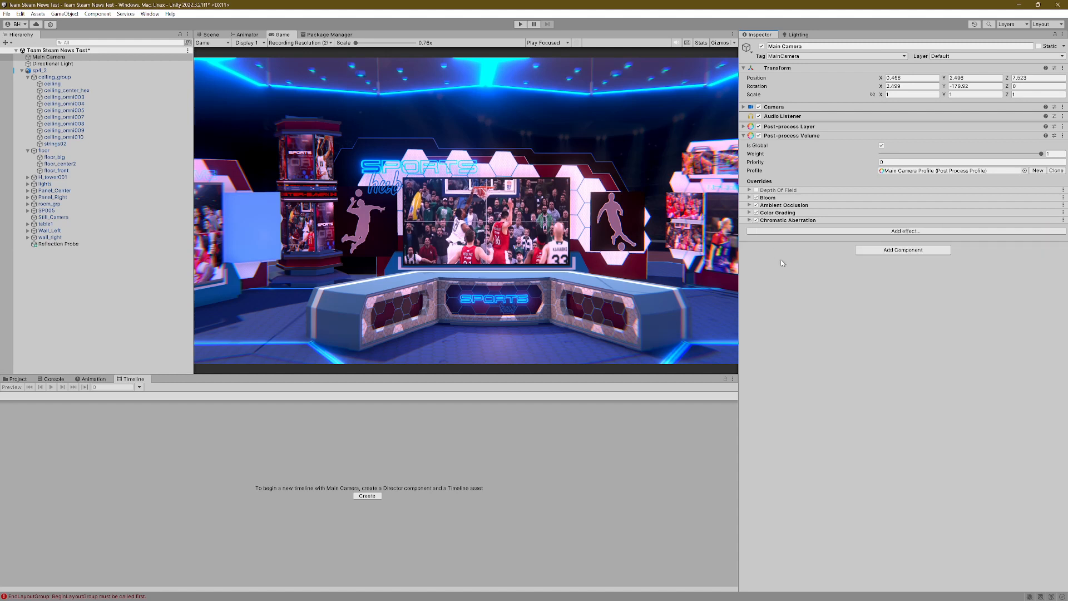
# Override Bloom's Anamorphic Ratio with about 0.61 in the Main Camera's Post-process Volume, then collapse the Bloom settings
pyautogui.click(750, 198)
pyautogui.click(750, 260)
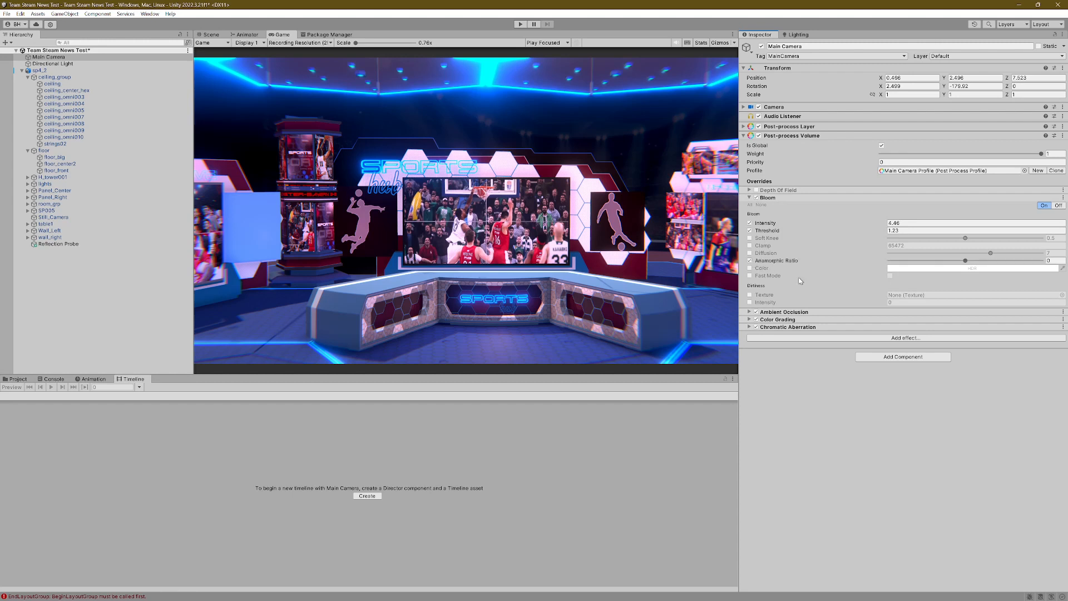
pyautogui.moveTo(967, 262); pyautogui.dragTo(1015, 290)
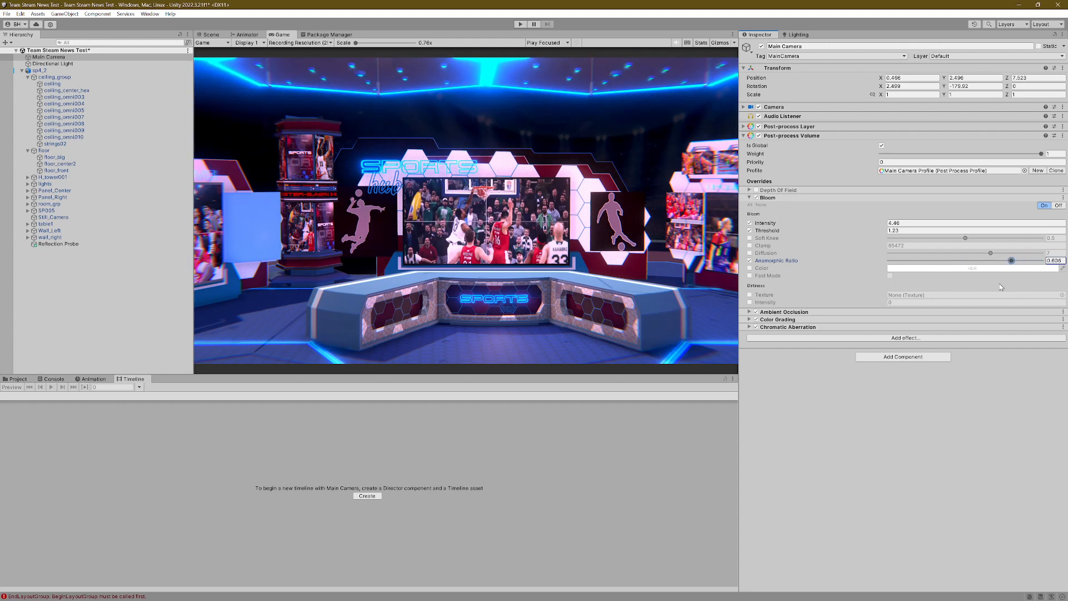
pyautogui.click(749, 198)
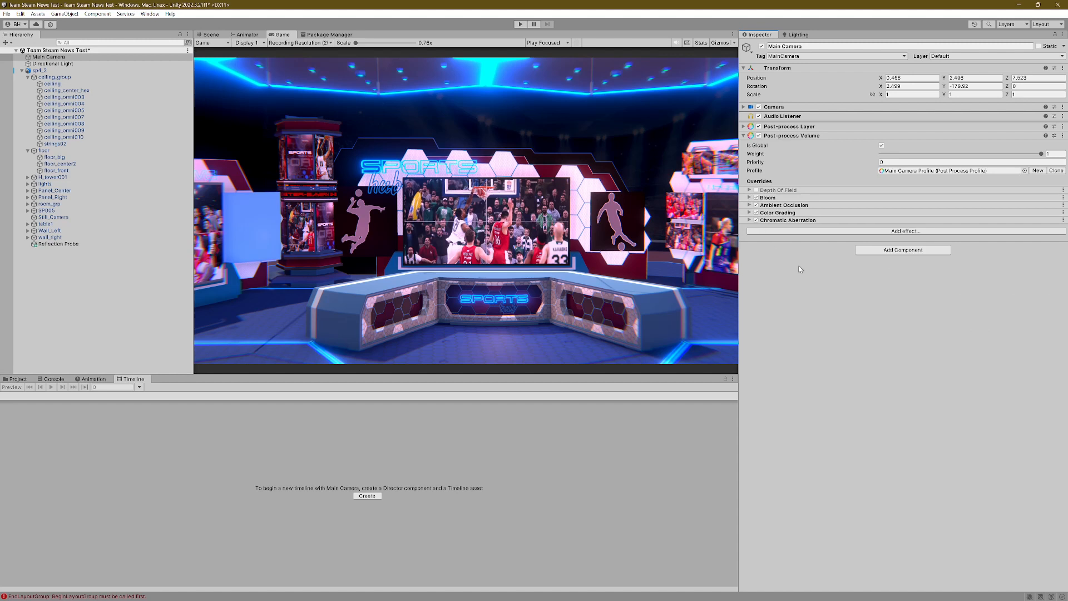